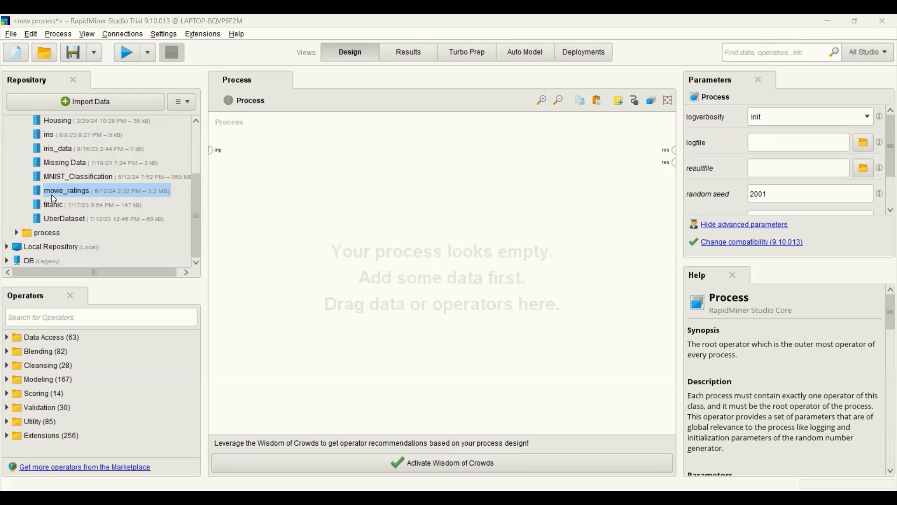
# Step: Add the movie_ratings dataset to the process and run it with its output connected to the first result port
pyautogui.moveTo(51, 191); pyautogui.dragTo(294, 276)
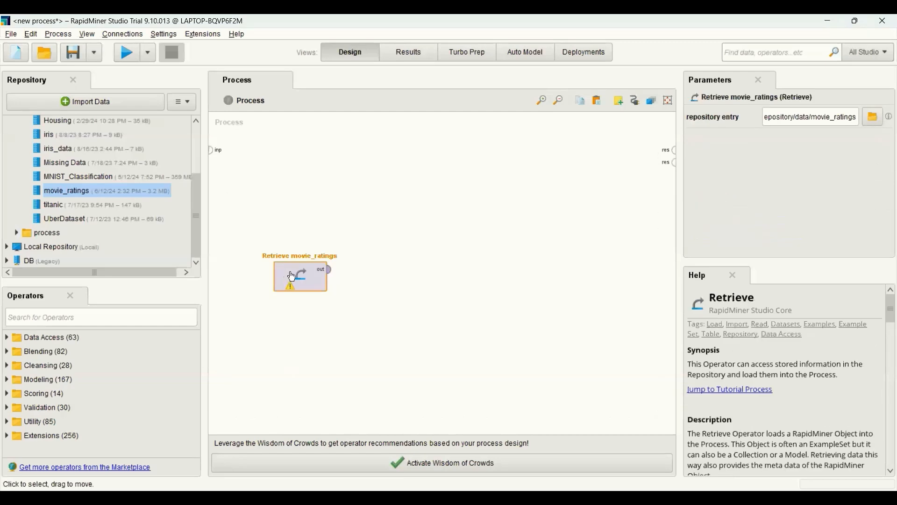
pyautogui.click(330, 270)
pyautogui.click(673, 150)
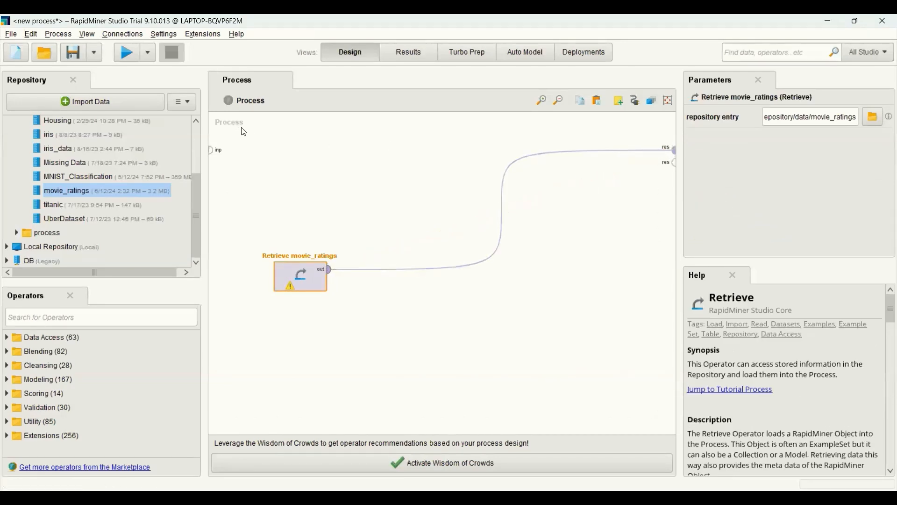
pyautogui.click(123, 53)
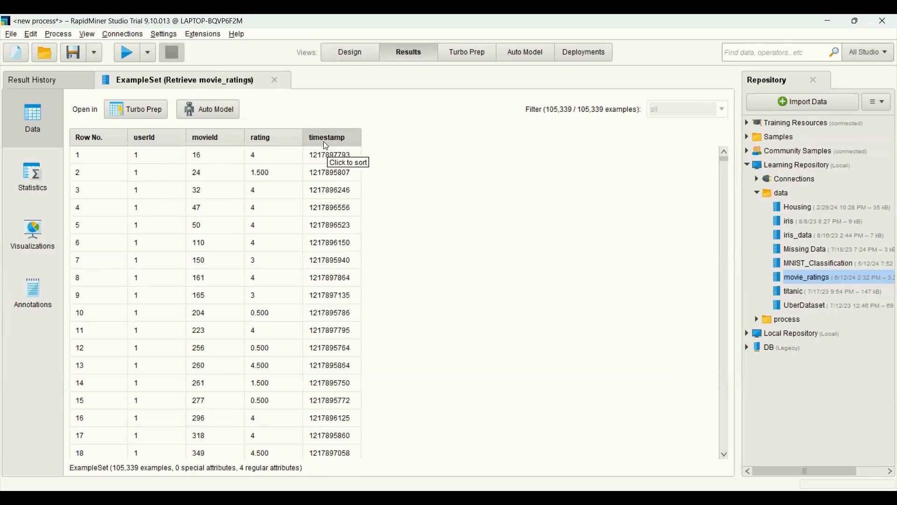
# Step: Return to the process design and add a Select Attributes operator fed by the Retrieve movie_ratings output
pyautogui.press('F8')
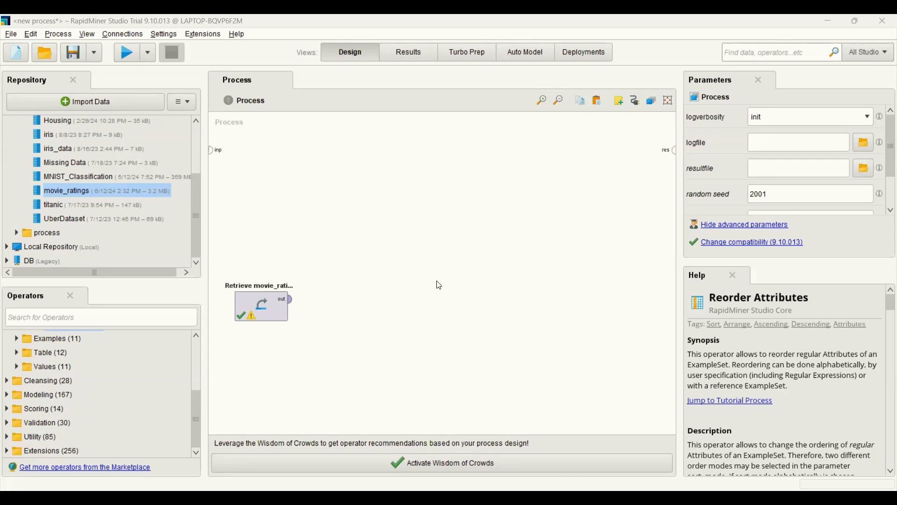
pyautogui.click(137, 316)
pyautogui.write('s')
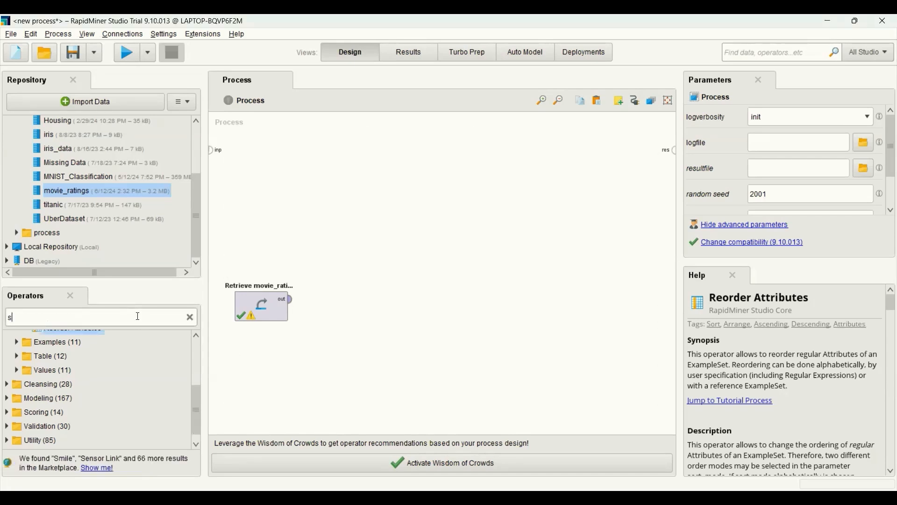
pyautogui.write('elect attr')
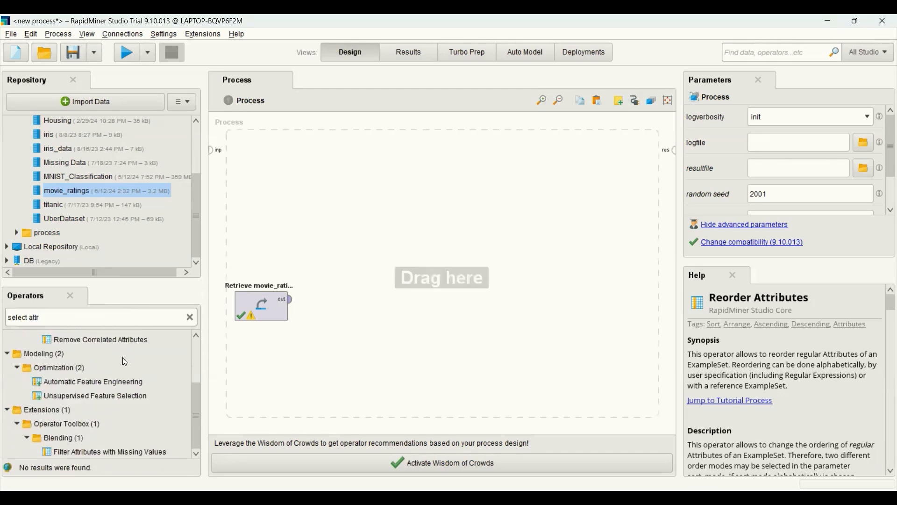
pyautogui.scroll(2, 198, 399)
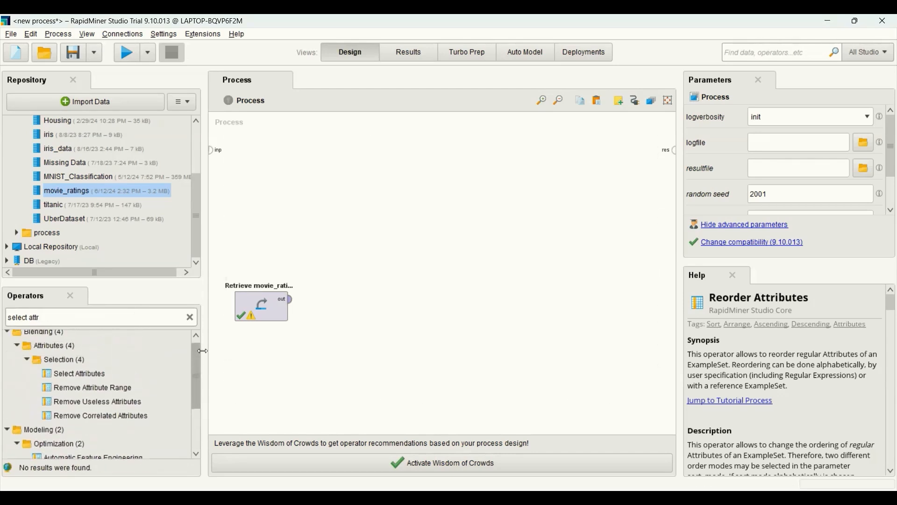
pyautogui.click(82, 379)
pyautogui.moveTo(83, 382); pyautogui.dragTo(281, 342)
pyautogui.moveTo(333, 294); pyautogui.dragTo(340, 313)
pyautogui.click(340, 313)
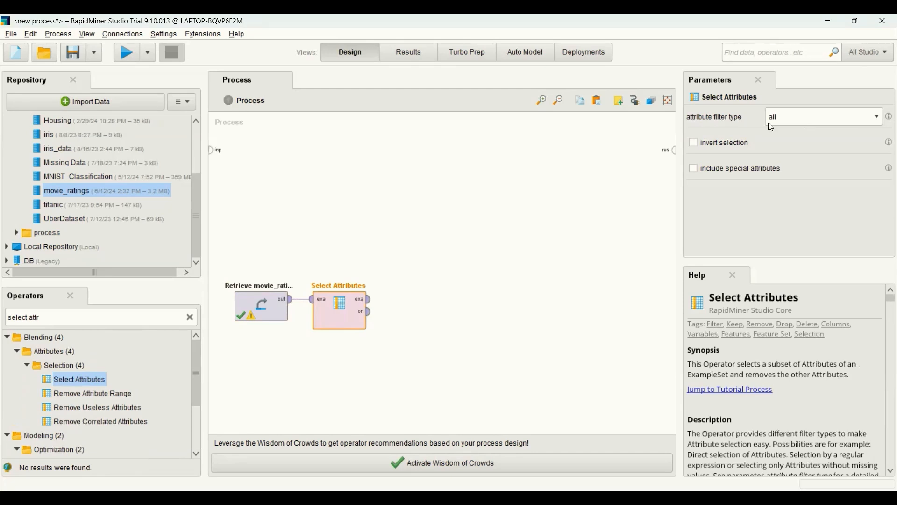
# Step: Configure Select Attributes to exclude timestamp, using the single attribute filter type with inverted selection
pyautogui.click(876, 119)
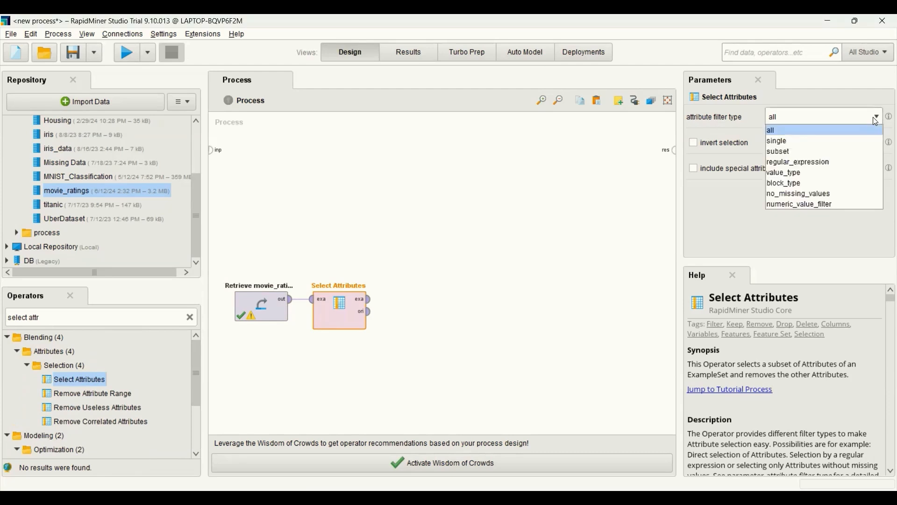
pyautogui.click(835, 140)
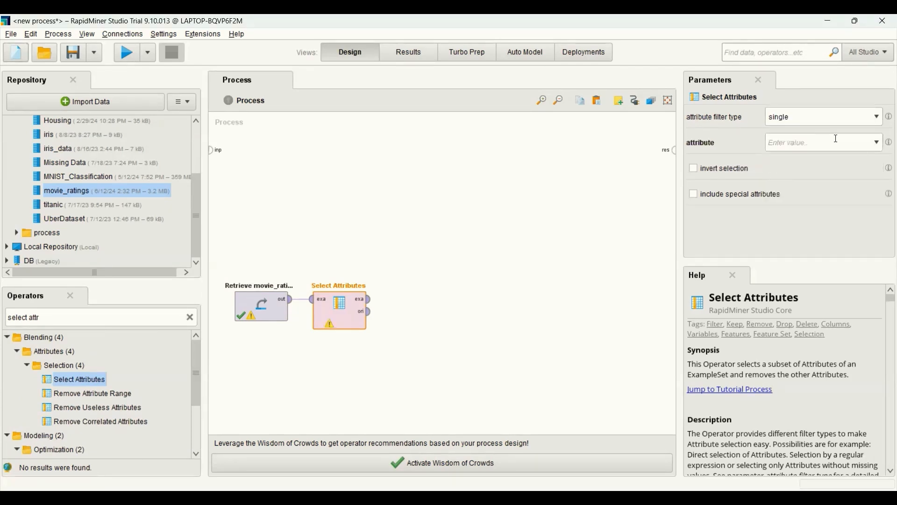
pyautogui.click(876, 143)
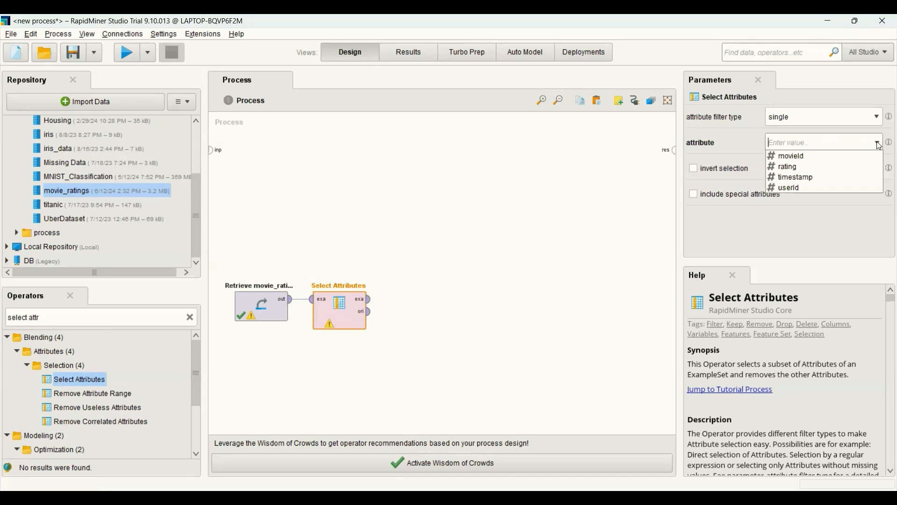
pyautogui.click(826, 177)
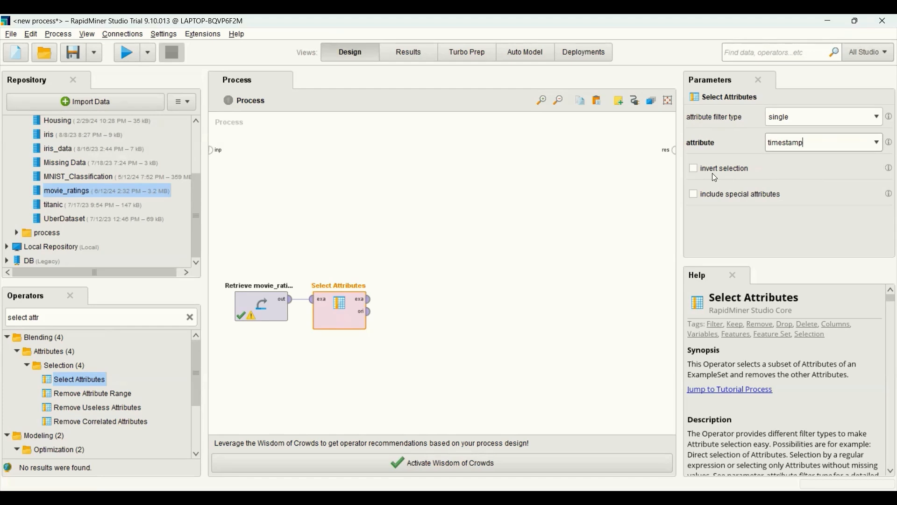
pyautogui.click(697, 171)
# Step: Connect the example output of Select Attributes to the result port and run the process to view the filtered data
pyautogui.click(371, 301)
pyautogui.click(673, 151)
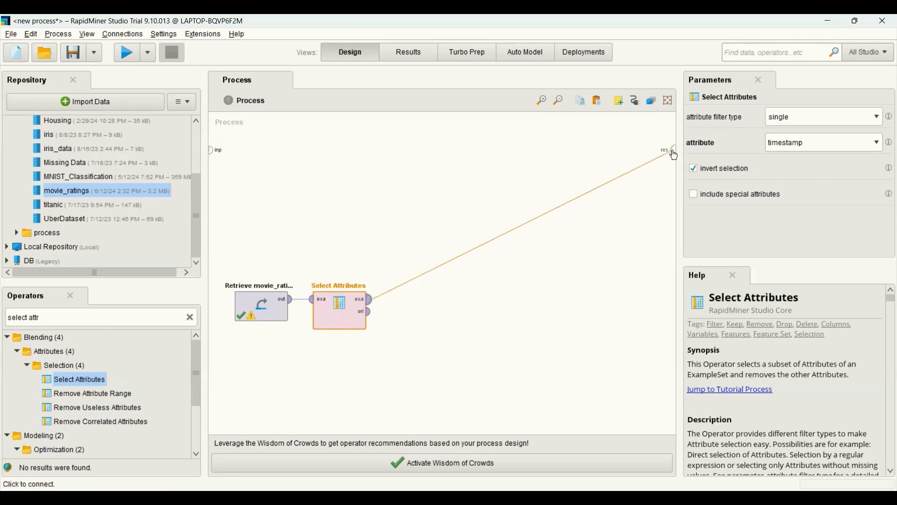
pyautogui.click(124, 53)
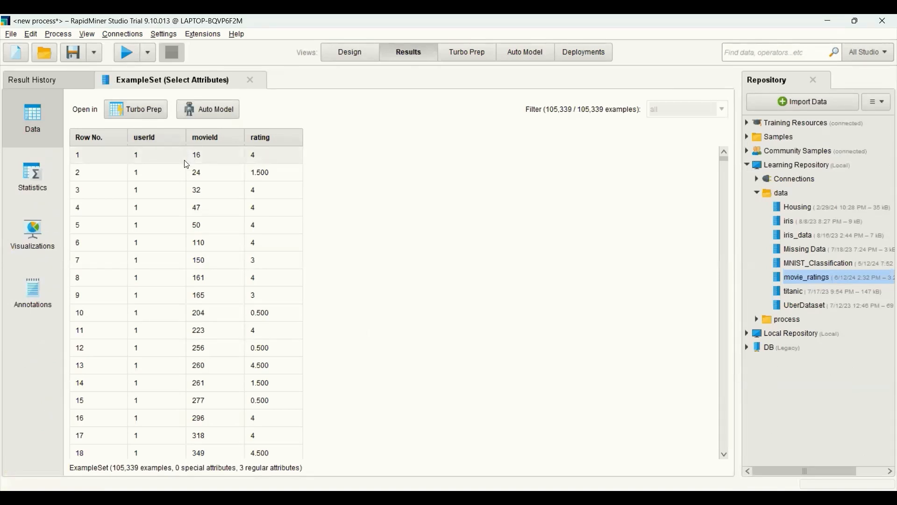
# Step: Back in the process design, disconnect Select Attributes from the result port and feed its example output into a new Multiply operator
pyautogui.click(350, 55)
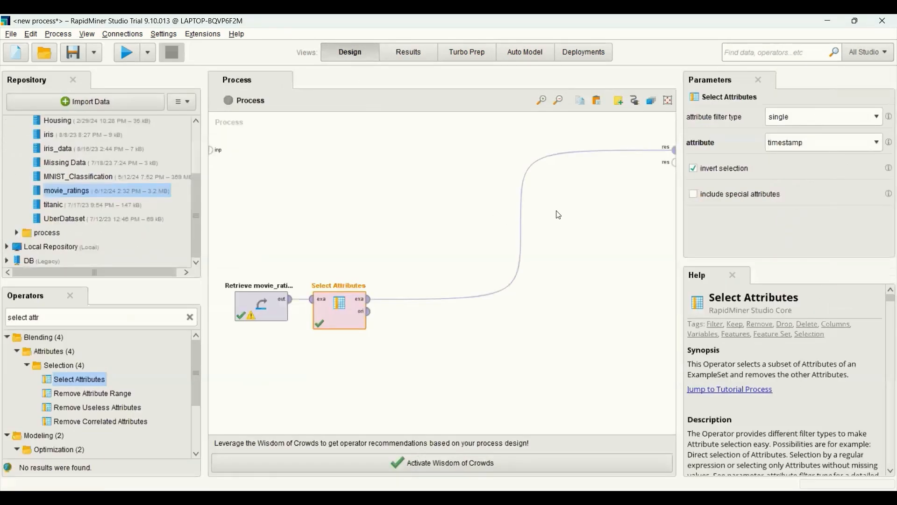
pyautogui.keyDown('alt'); pyautogui.click(527, 233); pyautogui.keyUp('alt')
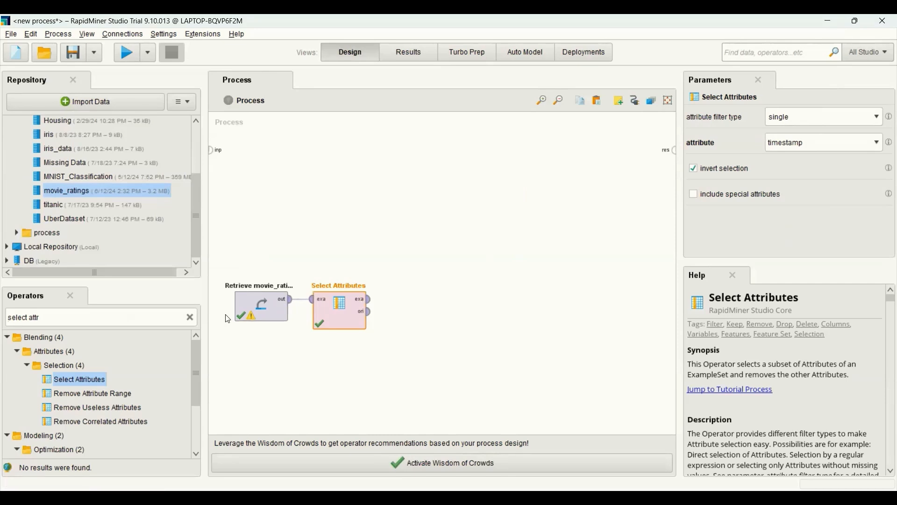
pyautogui.click(190, 318)
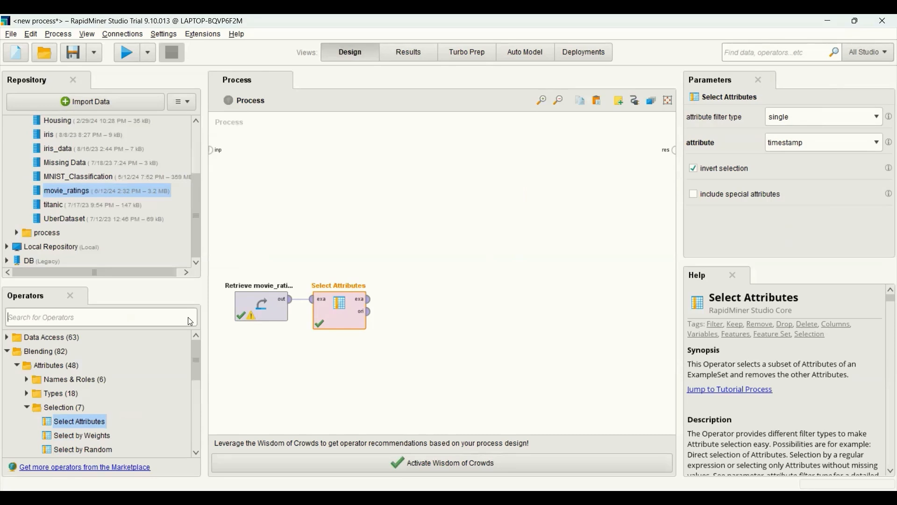
pyautogui.write('mul')
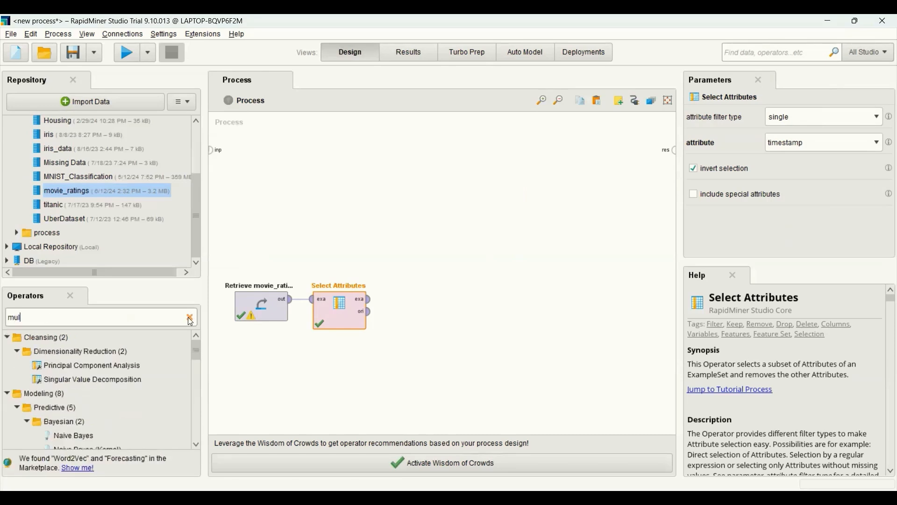
pyautogui.write('tiply')
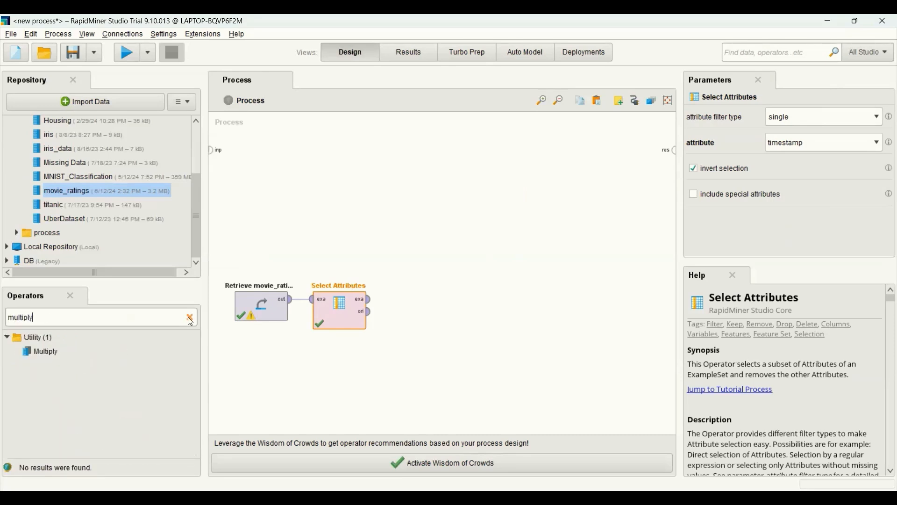
pyautogui.moveTo(41, 352); pyautogui.dragTo(420, 304)
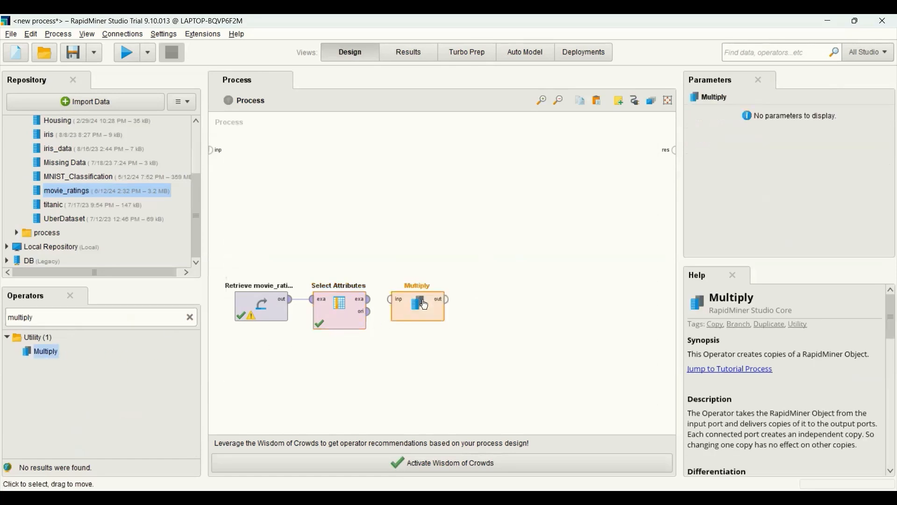
pyautogui.click(374, 305)
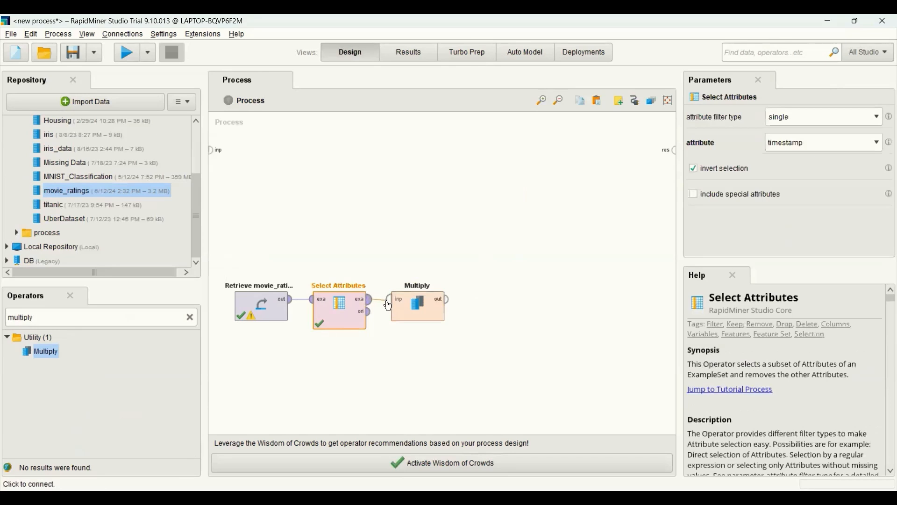
pyautogui.click(397, 307)
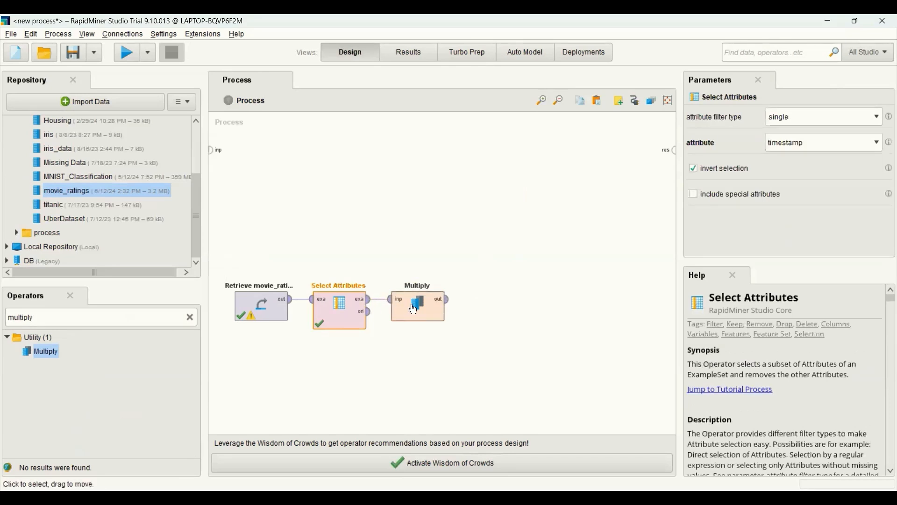
pyautogui.click(414, 310)
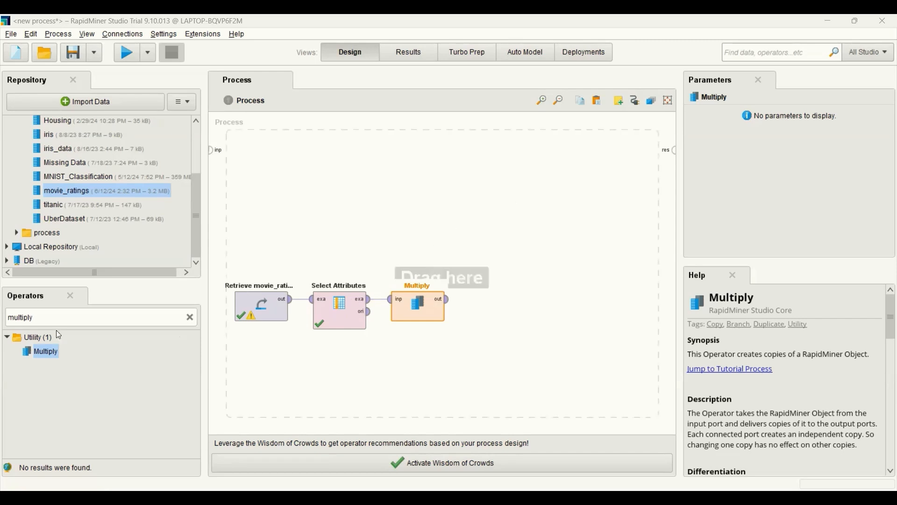
# Step: Add an Aggregate operator above and beyond Multiply and connect Multiply's output to its example input
pyautogui.click(190, 318)
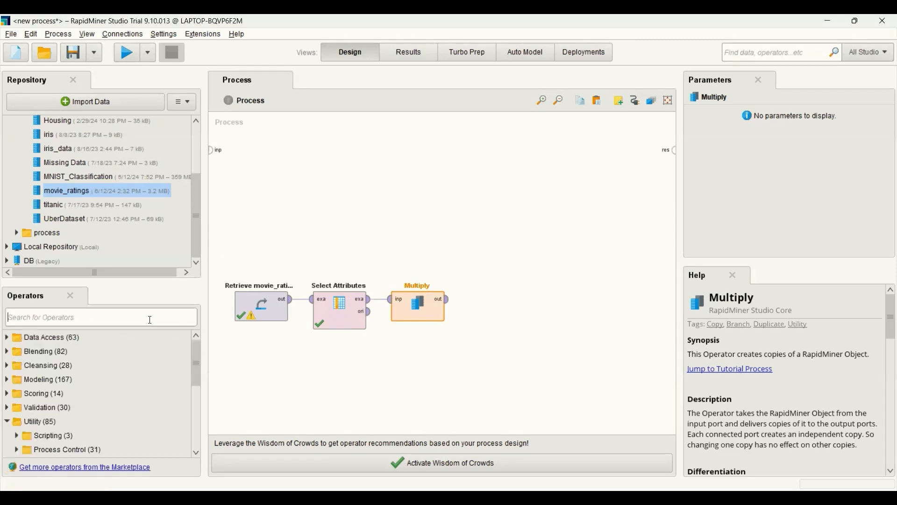
pyautogui.write('aggre')
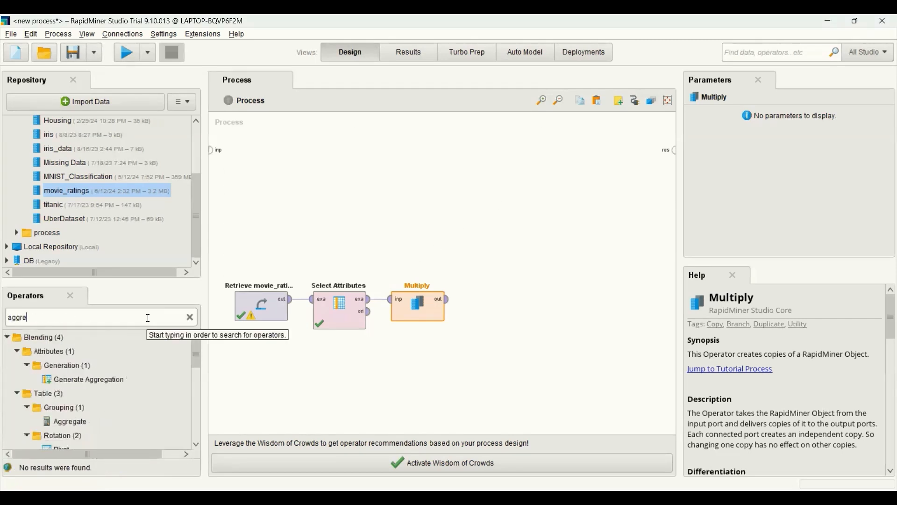
pyautogui.write('gat')
pyautogui.moveTo(67, 422); pyautogui.dragTo(523, 228)
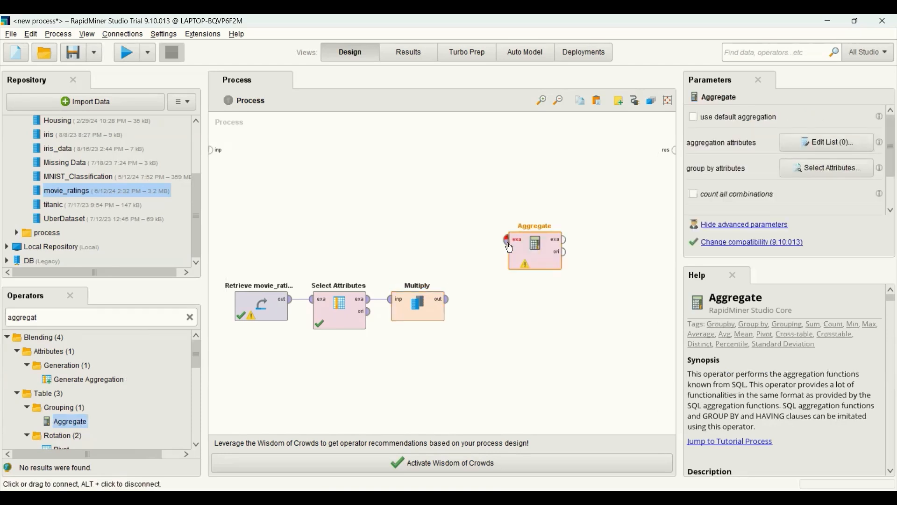
pyautogui.moveTo(451, 301); pyautogui.dragTo(509, 241)
pyautogui.click(525, 256)
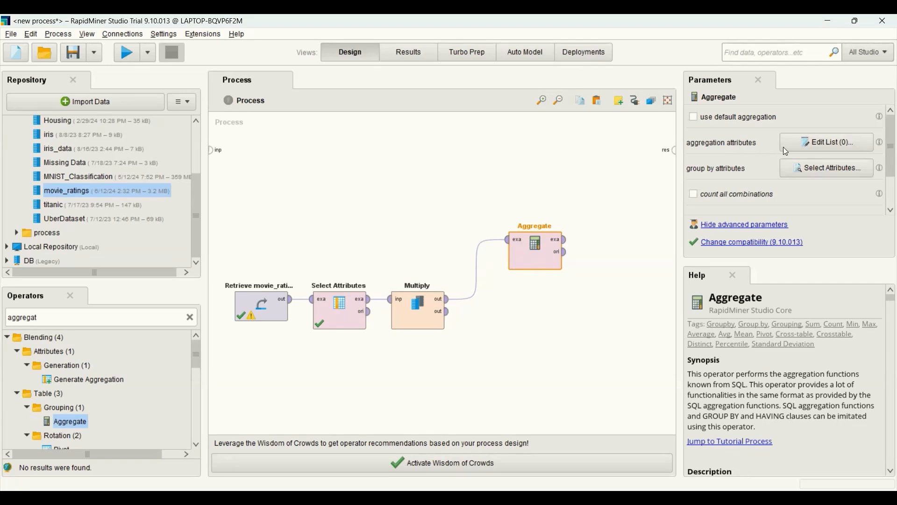
# Step: Set the Aggregate operator's aggregation attributes to rating with the count function
pyautogui.click(812, 148)
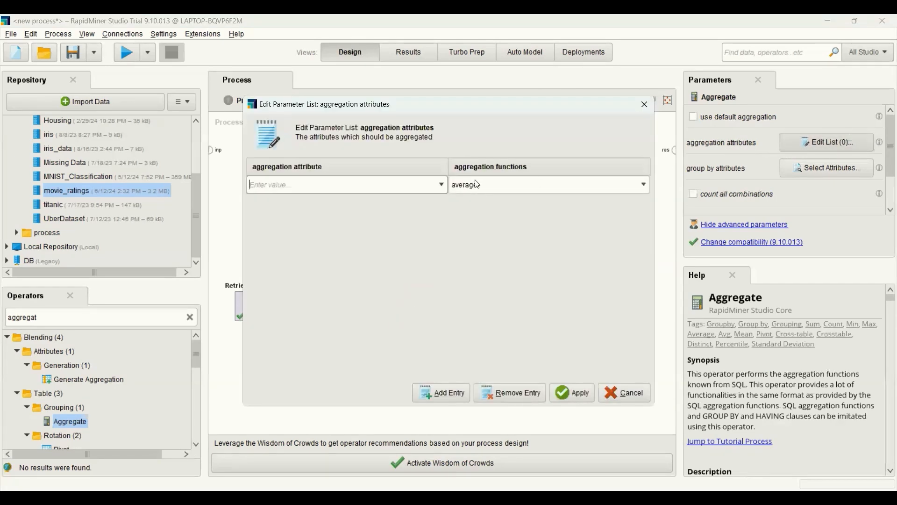
pyautogui.click(442, 184)
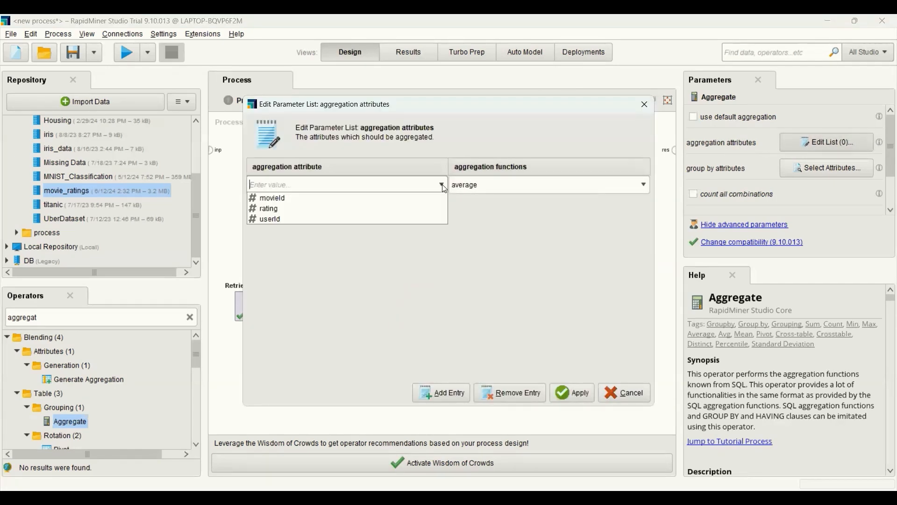
pyautogui.click(378, 206)
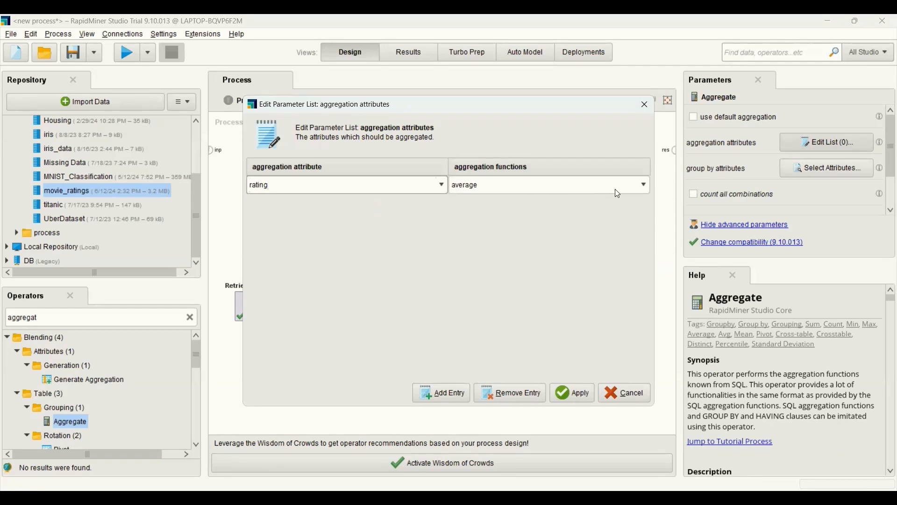
pyautogui.click(645, 187)
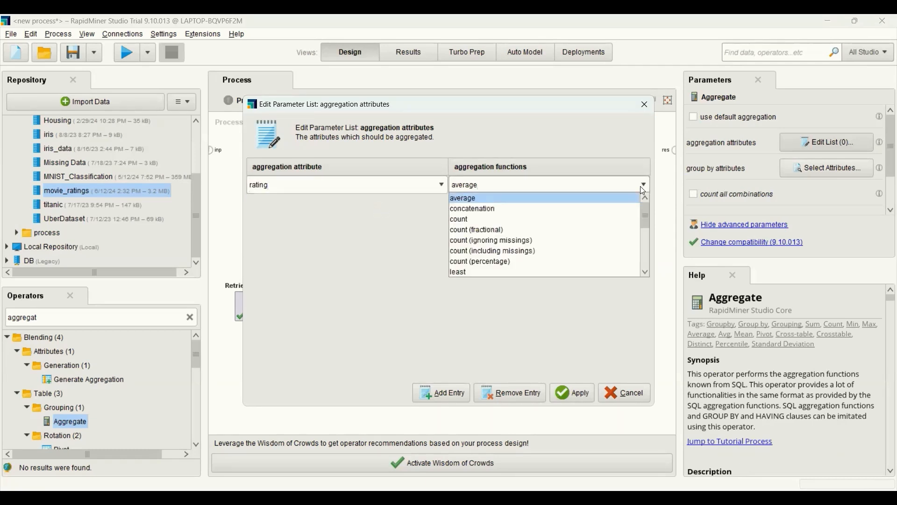
pyautogui.click(601, 218)
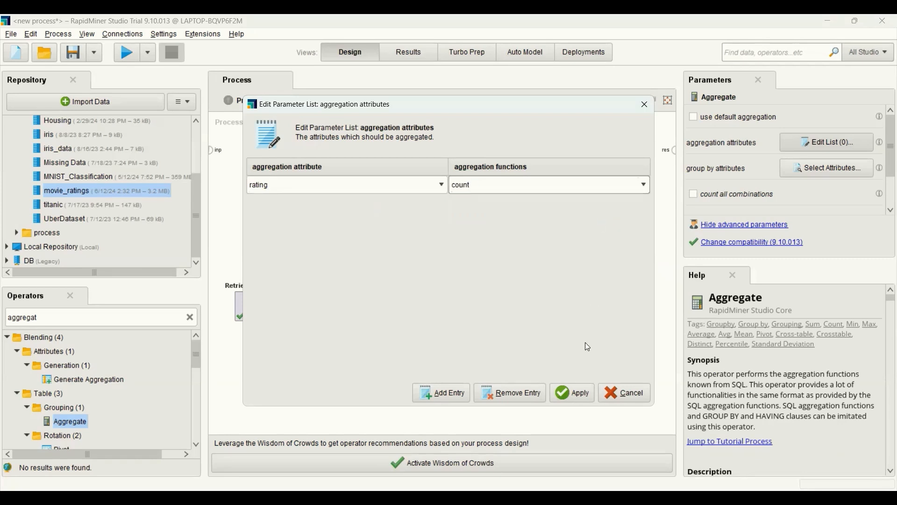
pyautogui.click(585, 396)
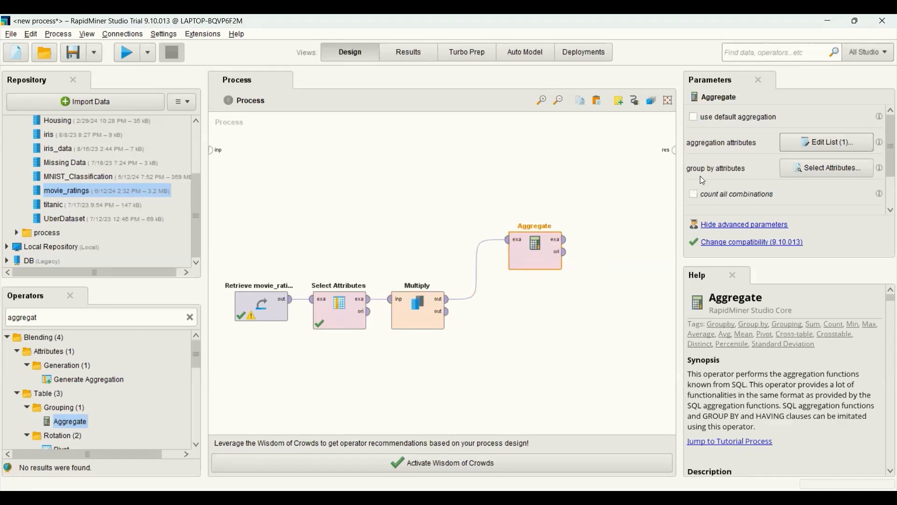
# Step: Set the Aggregate operator to group by the userId attribute
pyautogui.click(818, 171)
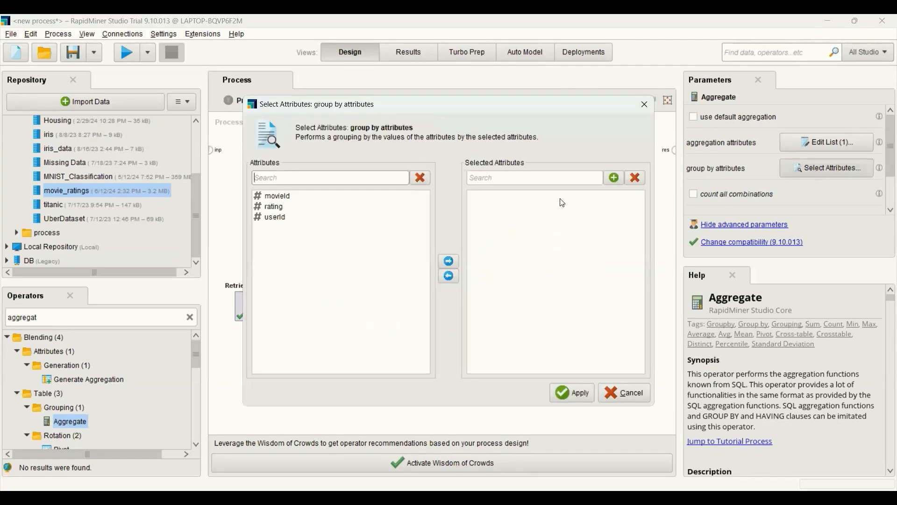
pyautogui.click(283, 218)
pyautogui.click(448, 262)
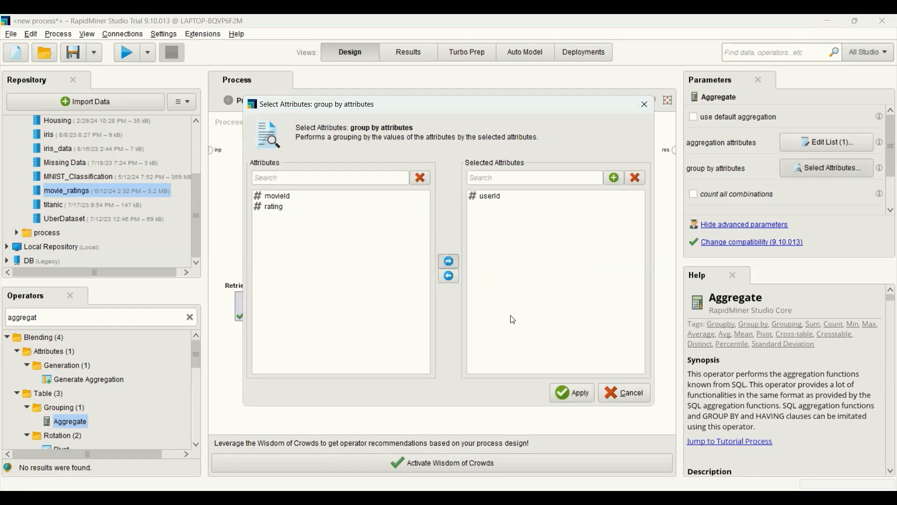
pyautogui.click(582, 395)
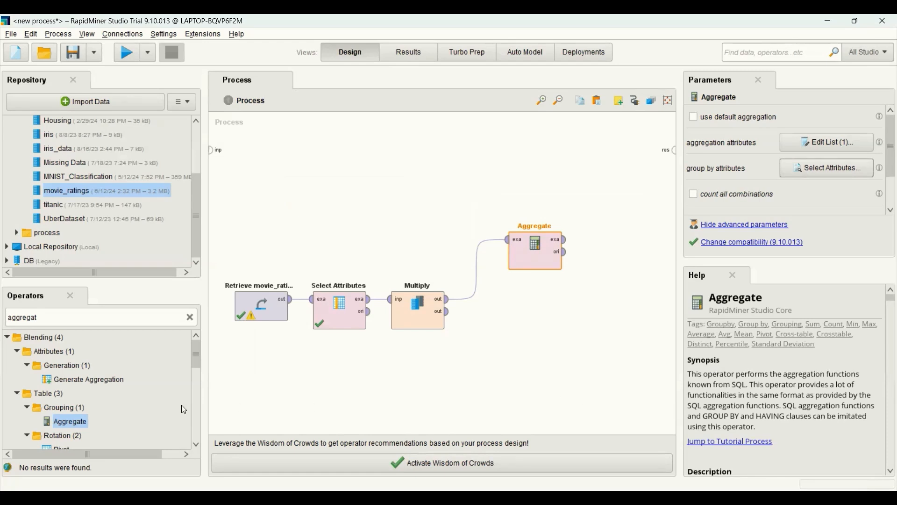
# Step: Add a Filter Examples operator beside Aggregate and connect Aggregate's example output to its example input
pyautogui.click(189, 318)
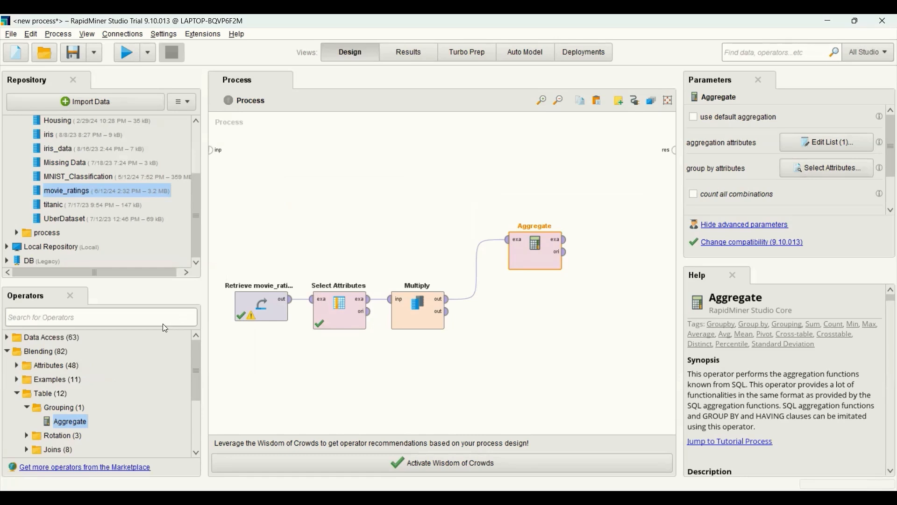
pyautogui.click(131, 319)
pyautogui.write('filter example')
pyautogui.moveTo(88, 380); pyautogui.dragTo(611, 241)
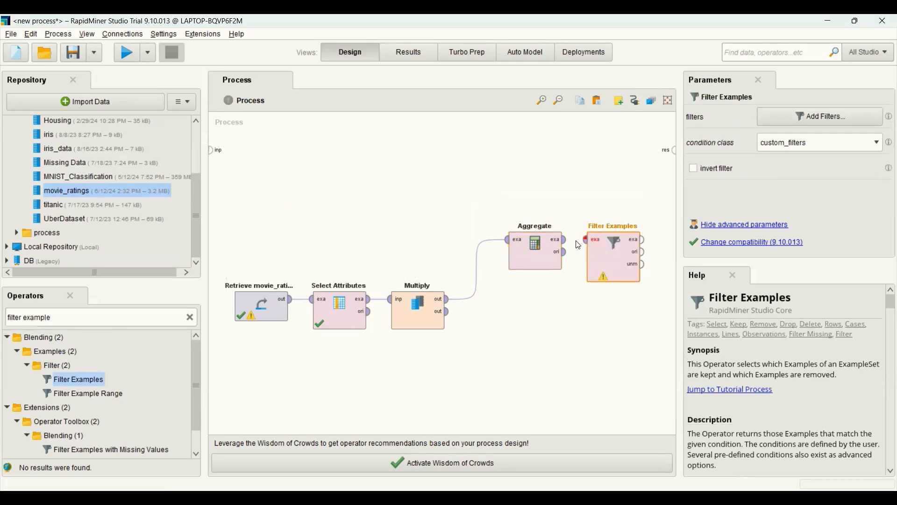
pyautogui.click(566, 240)
pyautogui.click(586, 240)
# Step: Define a custom filter in Filter Examples that keeps rows with count(rating) ≥ 100
pyautogui.click(617, 255)
pyautogui.click(797, 119)
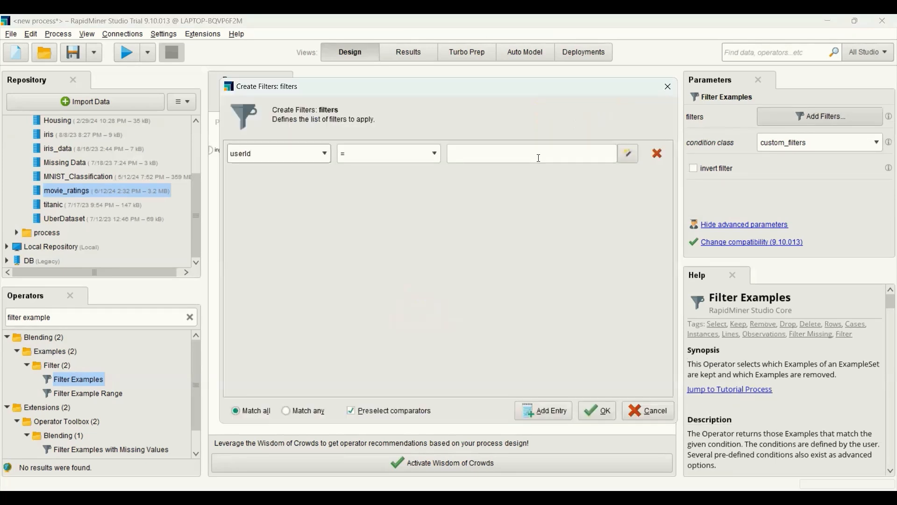
pyautogui.click(326, 153)
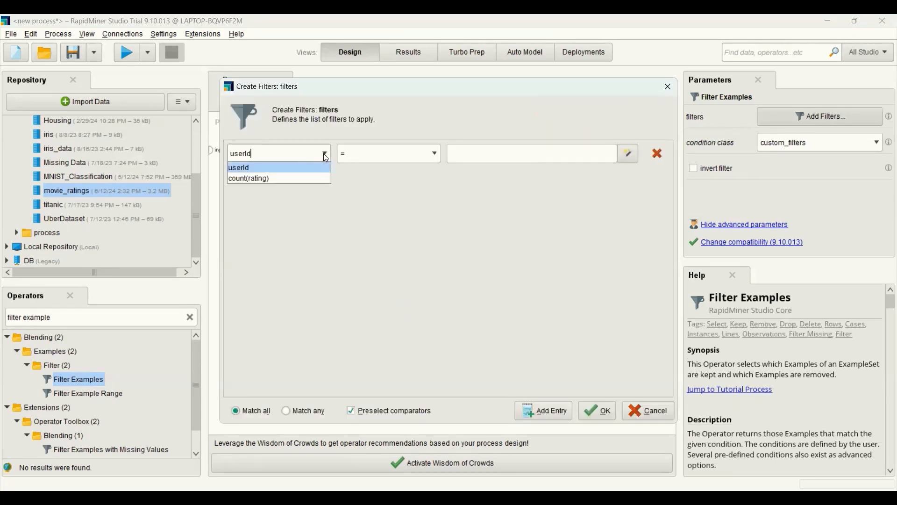
pyautogui.click(290, 183)
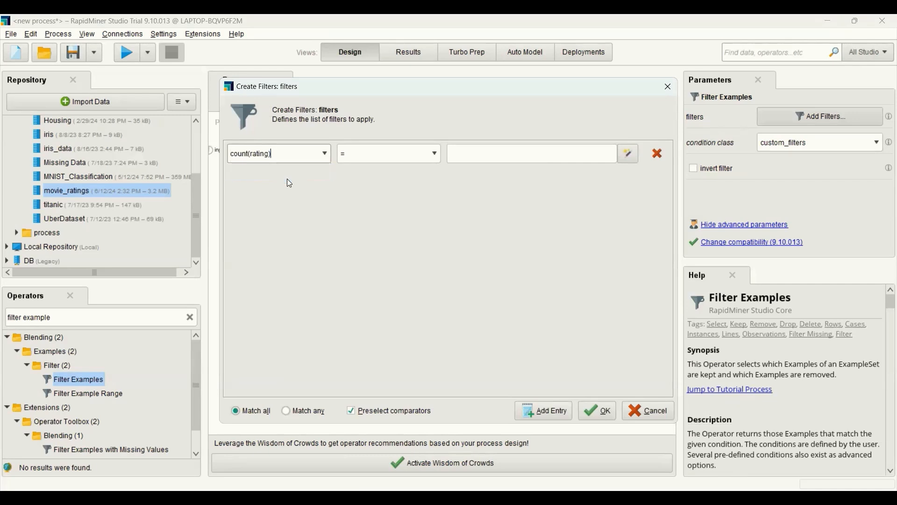
pyautogui.click(436, 156)
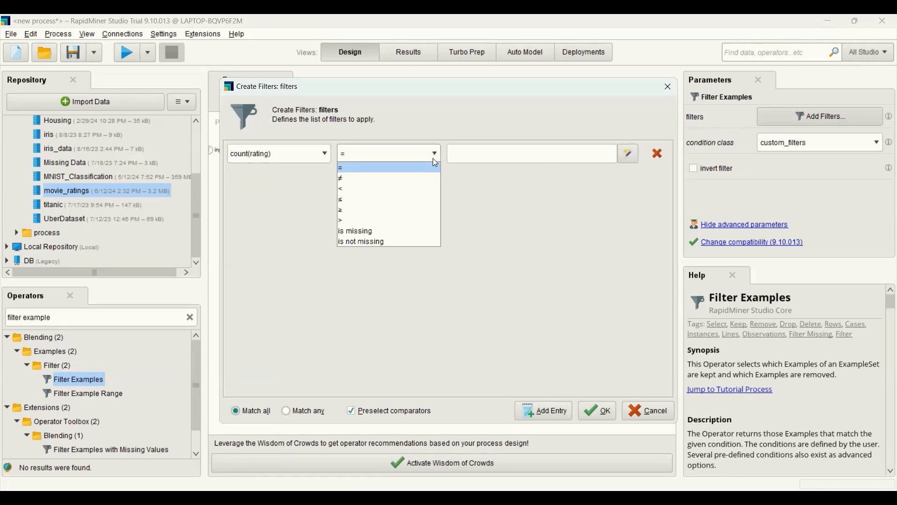
pyautogui.click(384, 209)
pyautogui.click(473, 154)
pyautogui.write('100')
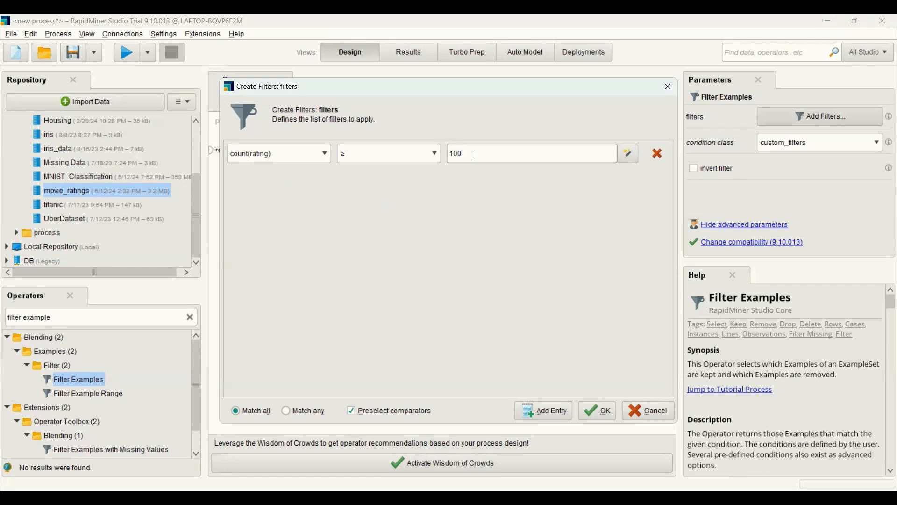
pyautogui.click(599, 412)
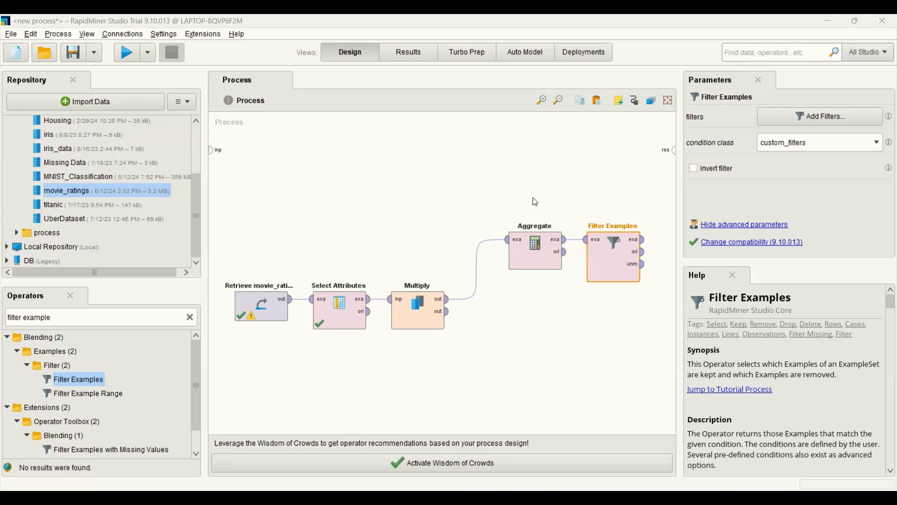
# Step: Add a Join operator to the process, placed below and beyond Filter Examples
pyautogui.click(190, 318)
pyautogui.write('join')
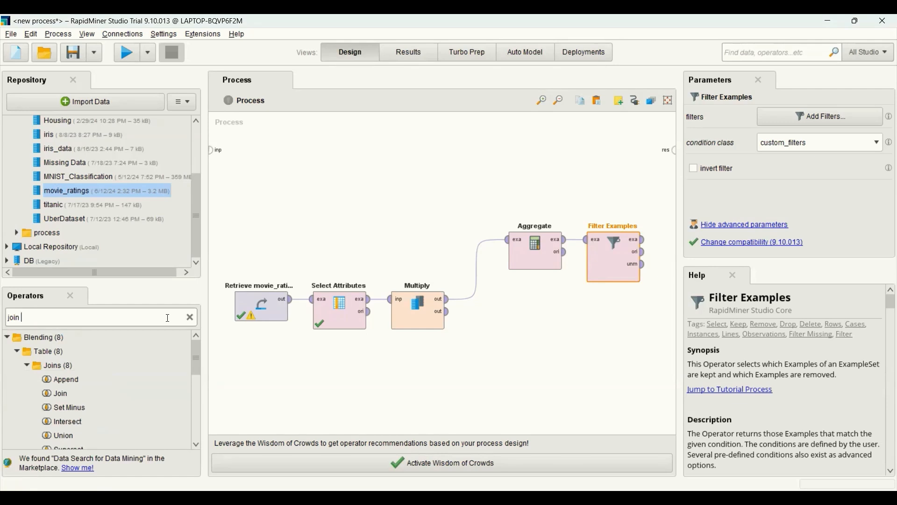
pyautogui.moveTo(59, 398); pyautogui.dragTo(373, 371)
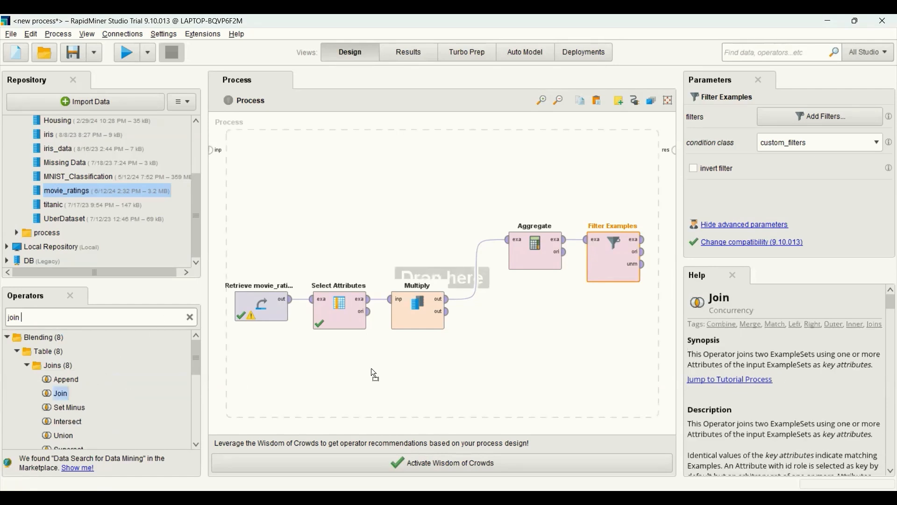
pyautogui.moveTo(597, 321); pyautogui.dragTo(647, 320)
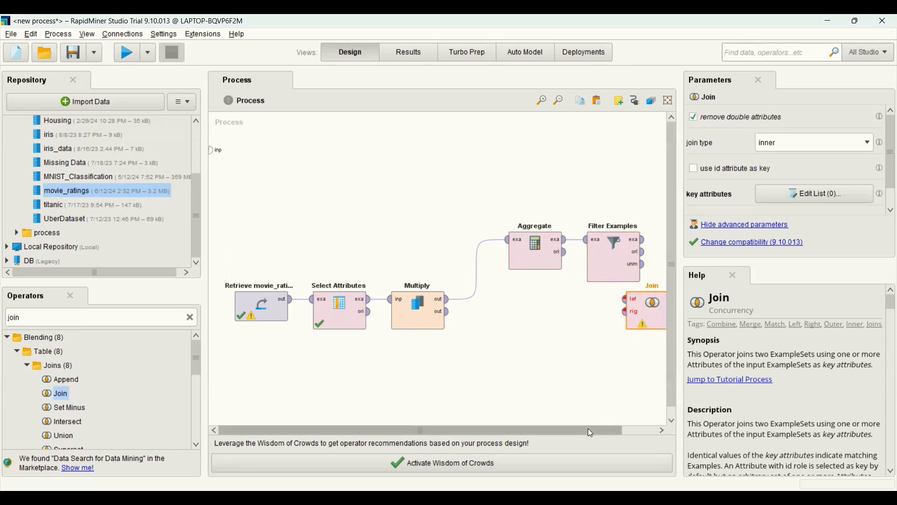
pyautogui.moveTo(588, 428); pyautogui.dragTo(664, 429)
pyautogui.moveTo(616, 306); pyautogui.dragTo(655, 336)
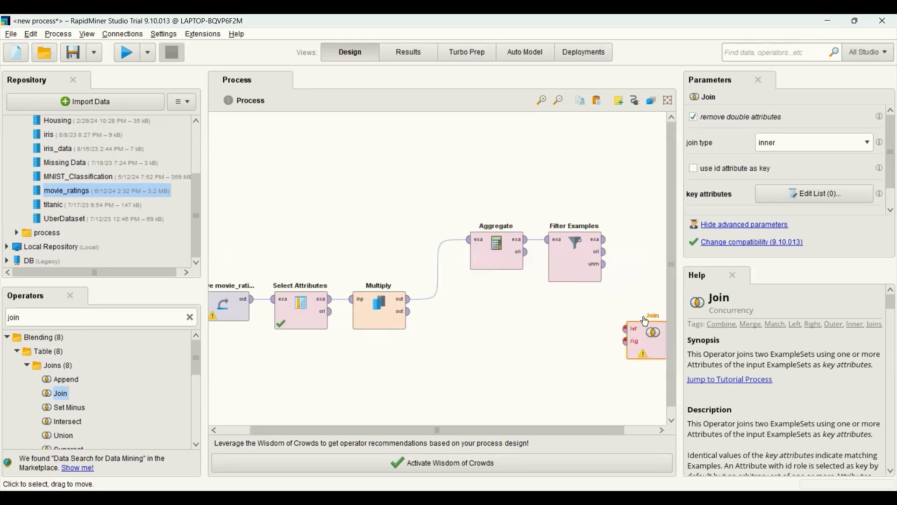
# Step: Connect Filter Examples' example output to Join's left input and Multiply's second output to Join's right input
pyautogui.click(608, 242)
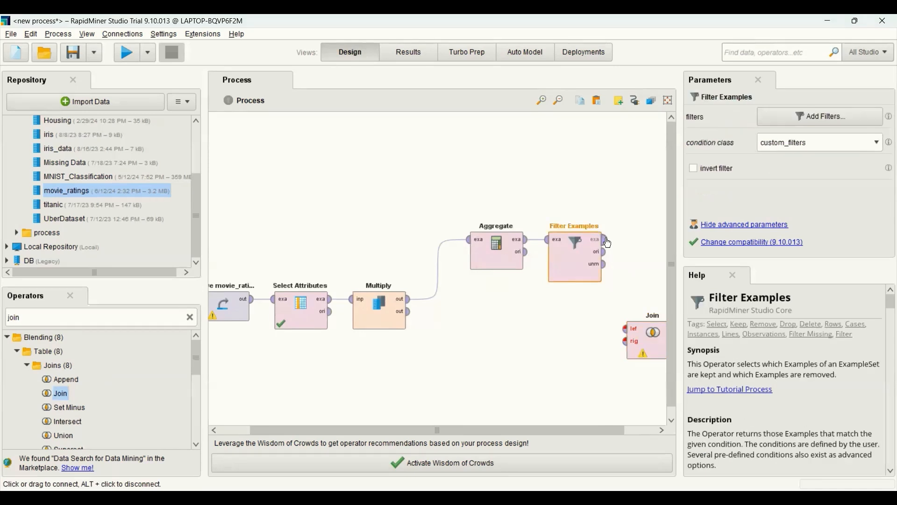
pyautogui.click(622, 331)
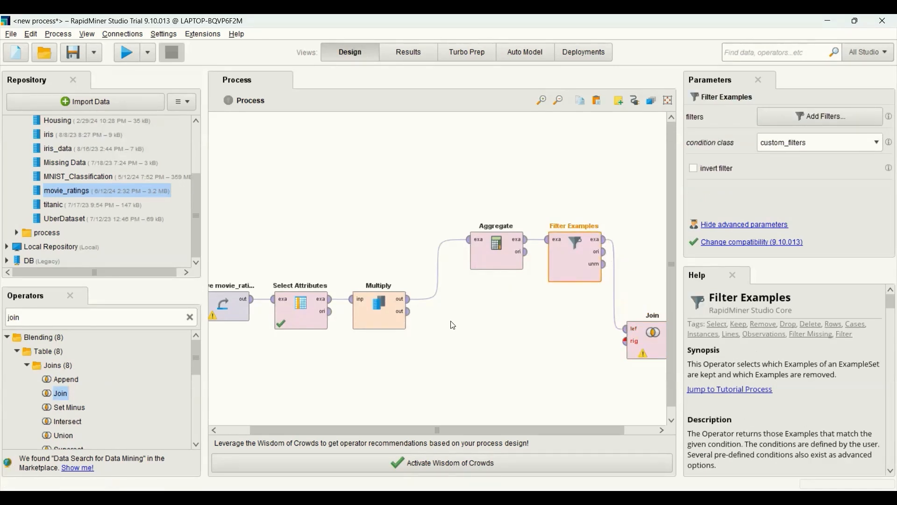
pyautogui.click(413, 320)
pyautogui.click(625, 342)
# Step: Set the Join operator's key attributes to userId for both the left and right inputs
pyautogui.moveTo(565, 431); pyautogui.dragTo(599, 430)
pyautogui.click(618, 337)
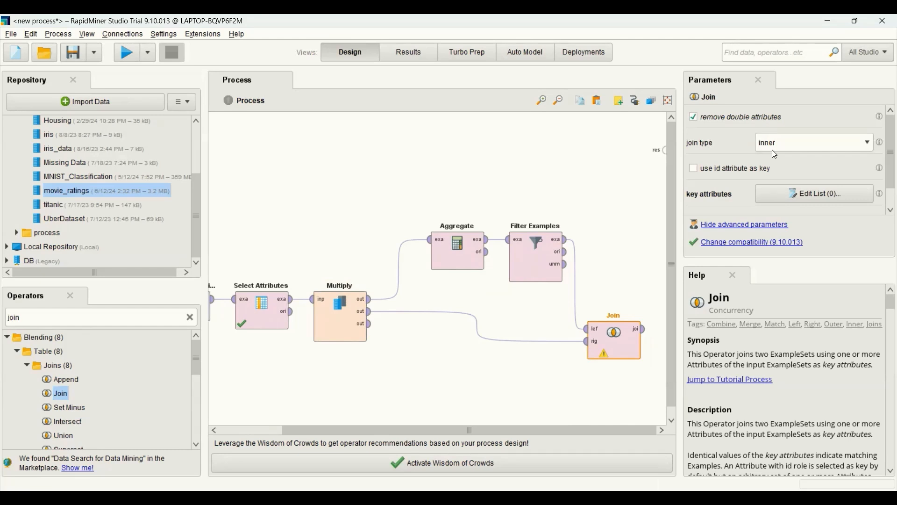
pyautogui.click(796, 196)
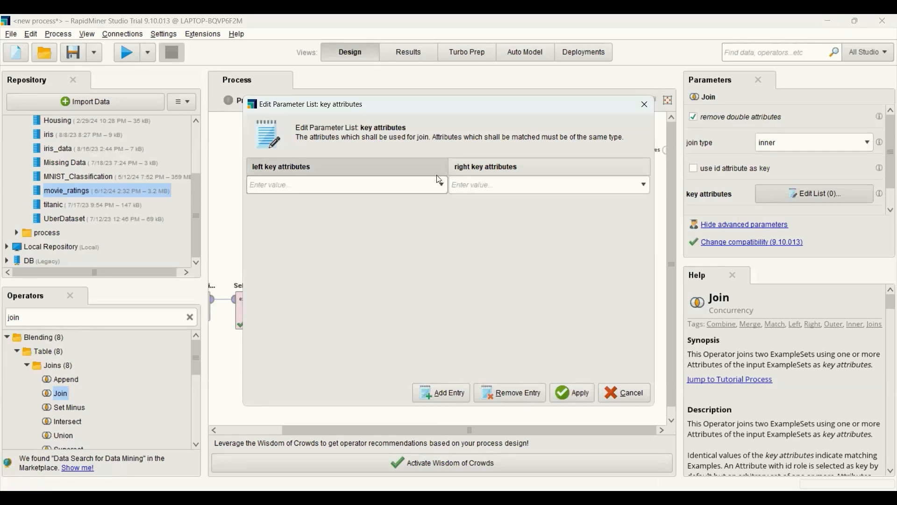
pyautogui.click(441, 185)
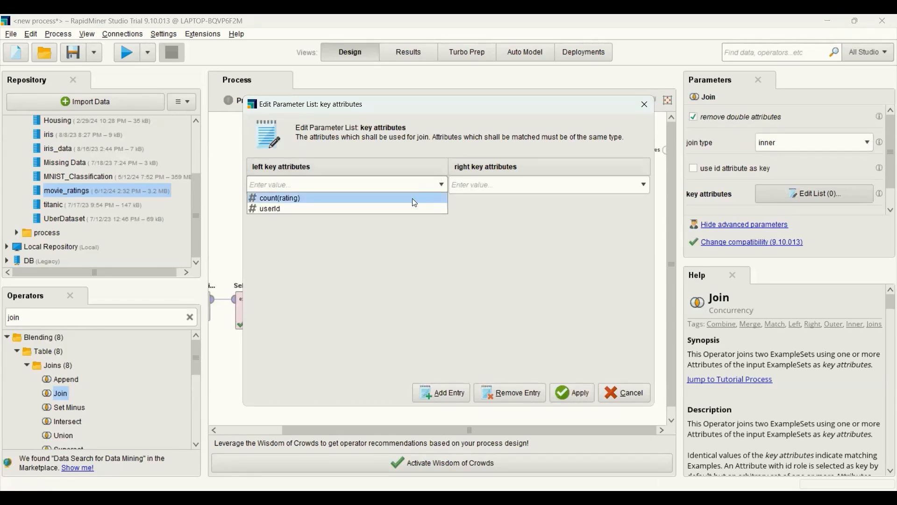
pyautogui.click(403, 209)
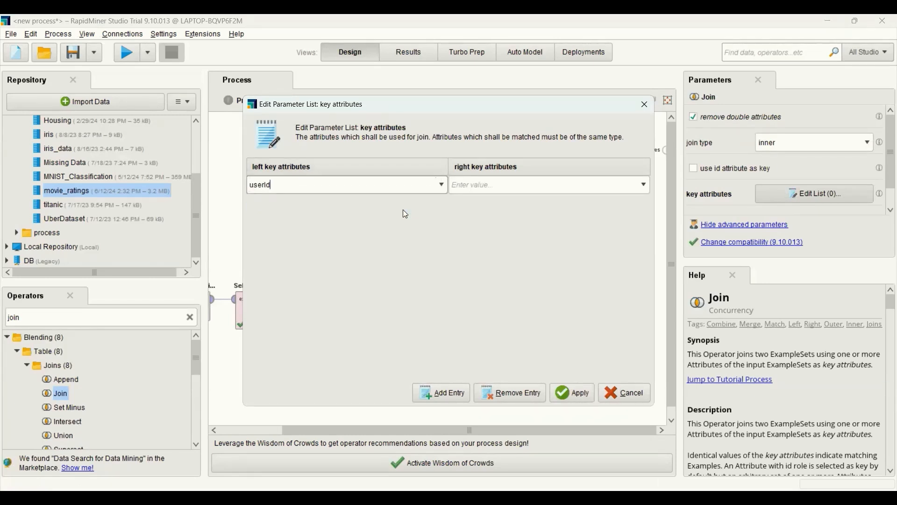
pyautogui.click(643, 187)
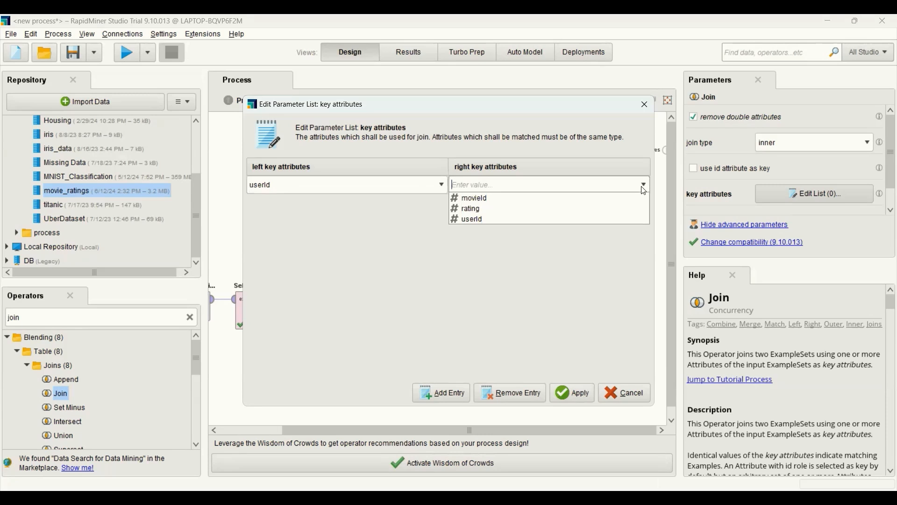
pyautogui.click(587, 218)
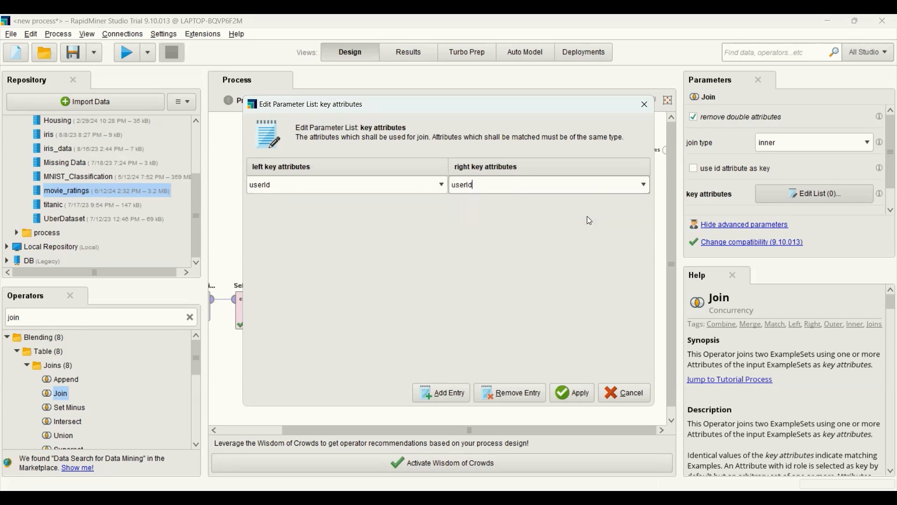
pyautogui.click(583, 392)
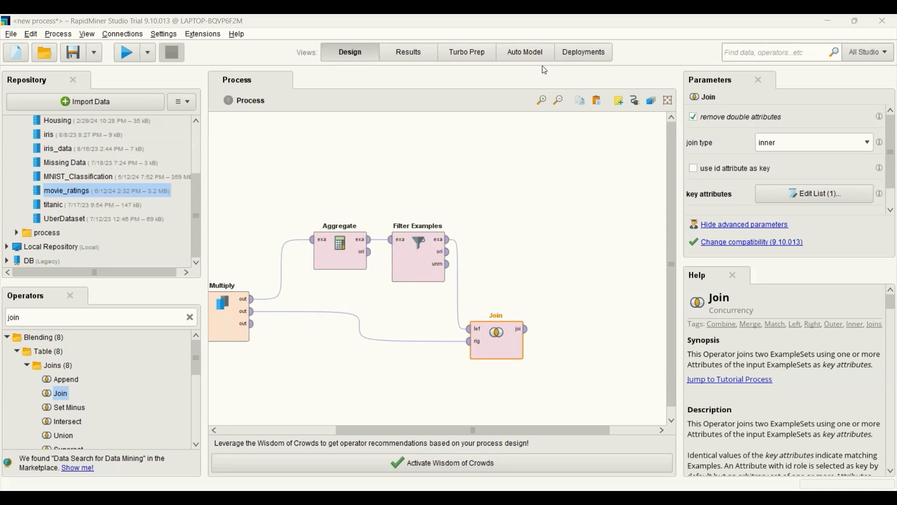
# Step: Add a second Aggregate operator beside Join and connect Join's output to its example input
pyautogui.click(192, 321)
pyautogui.write('aggr')
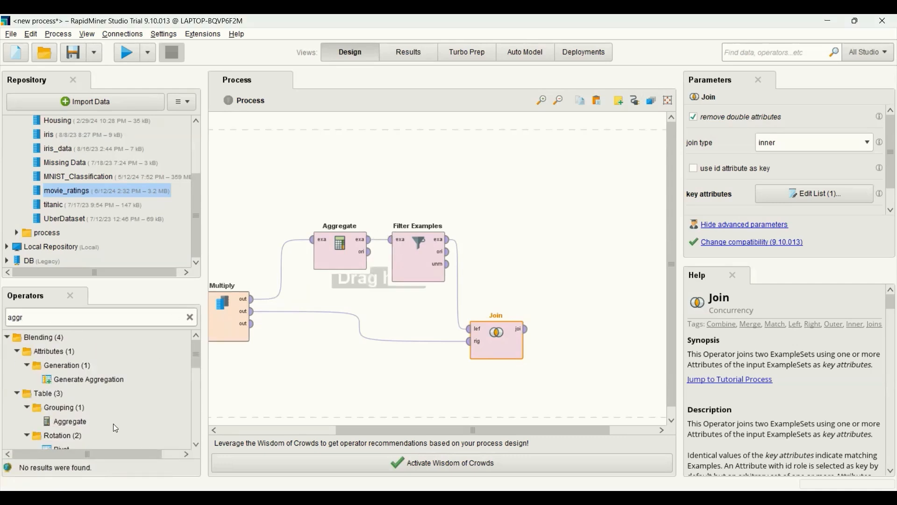
pyautogui.click(70, 423)
pyautogui.moveTo(72, 427); pyautogui.dragTo(595, 330)
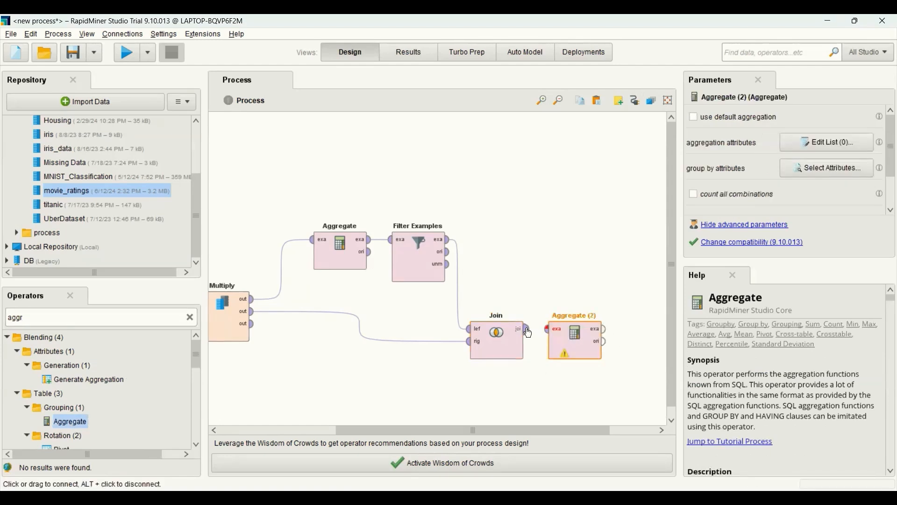
pyautogui.moveTo(529, 333); pyautogui.dragTo(549, 330)
# Step: Set the second Aggregate operator's aggregation attributes to rating with count and rating with average
pyautogui.click(571, 343)
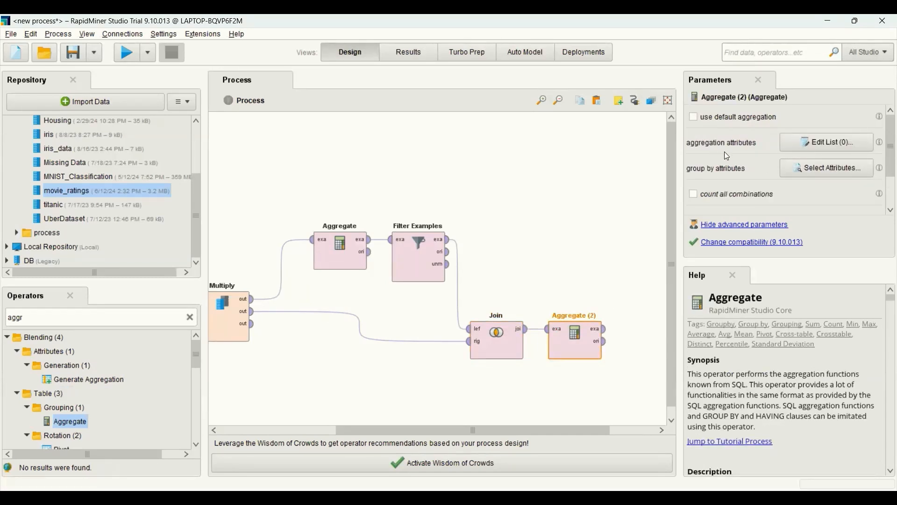
pyautogui.click(815, 144)
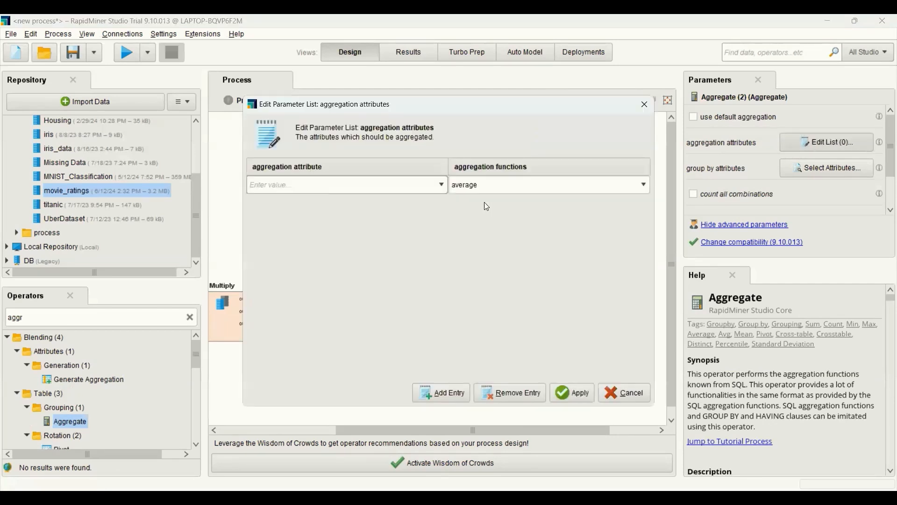
pyautogui.click(442, 186)
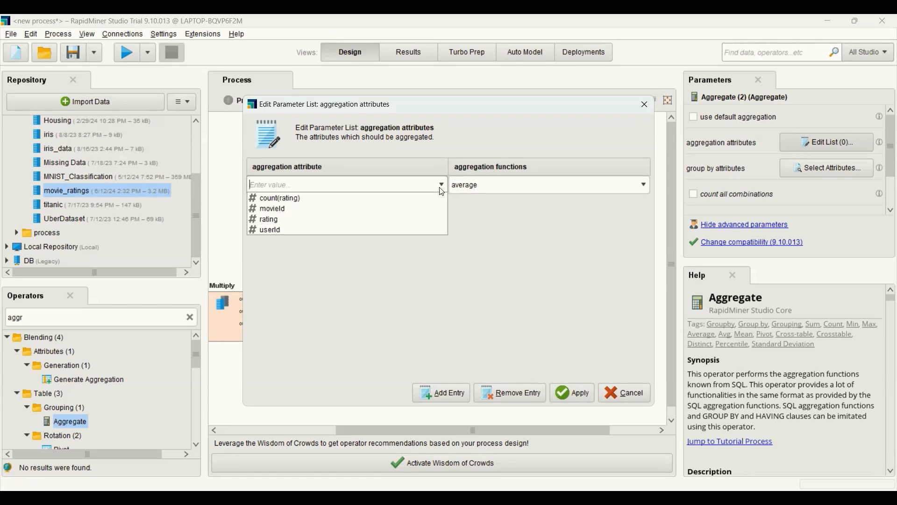
pyautogui.click(381, 217)
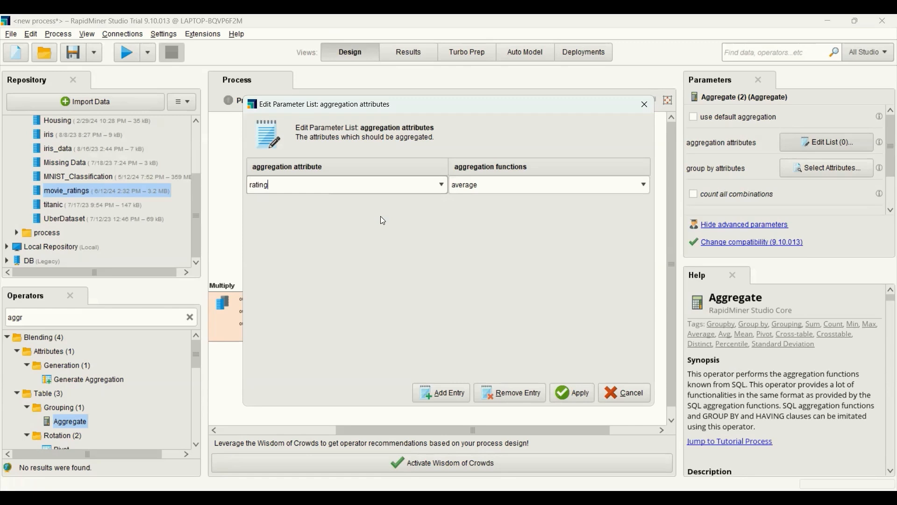
pyautogui.click(643, 185)
pyautogui.click(552, 214)
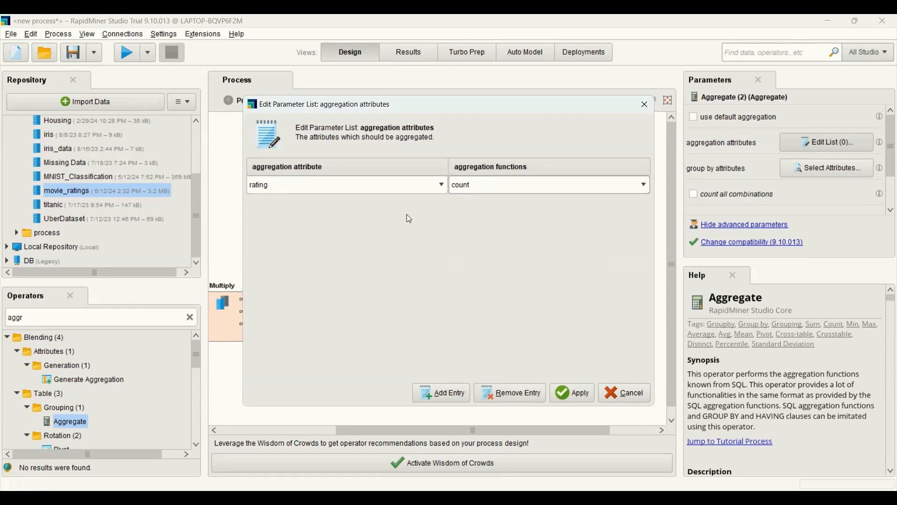
pyautogui.click(443, 392)
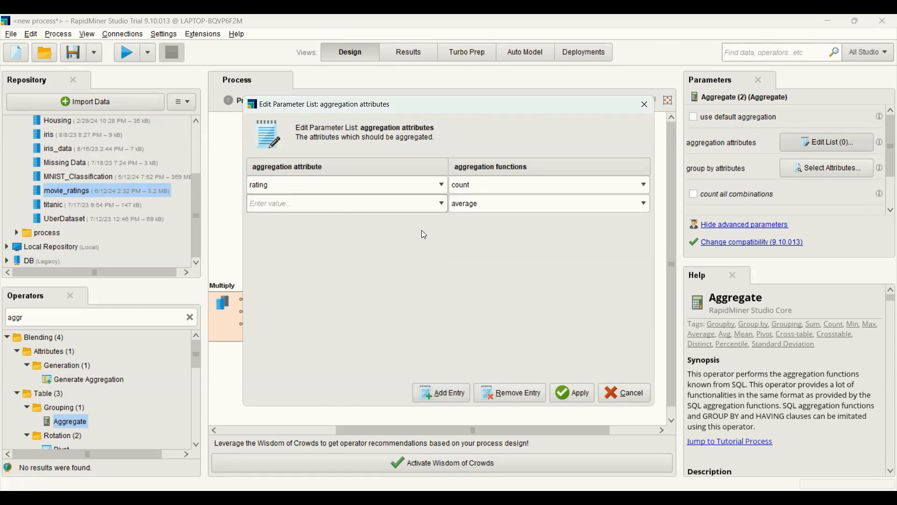
pyautogui.click(442, 204)
pyautogui.click(389, 238)
pyautogui.click(571, 392)
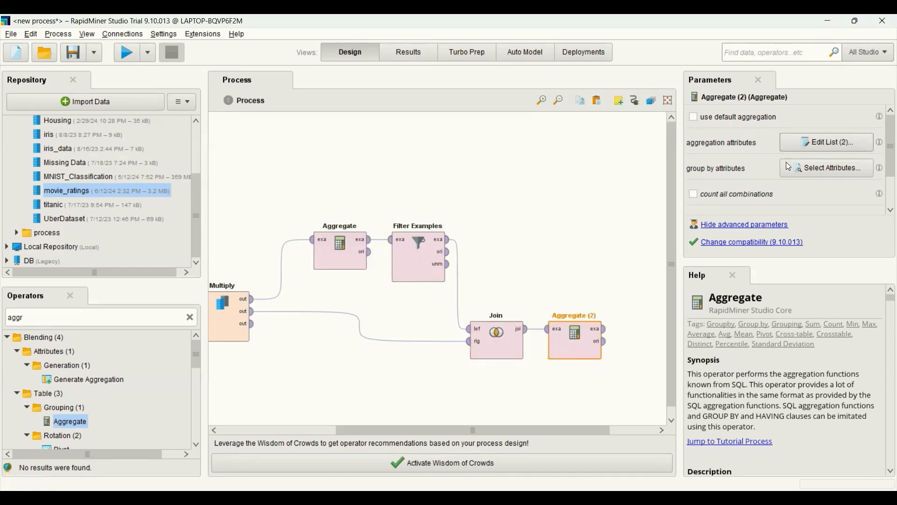
# Step: Group the second Aggregate operator's results by the movieId attribute
pyautogui.click(821, 172)
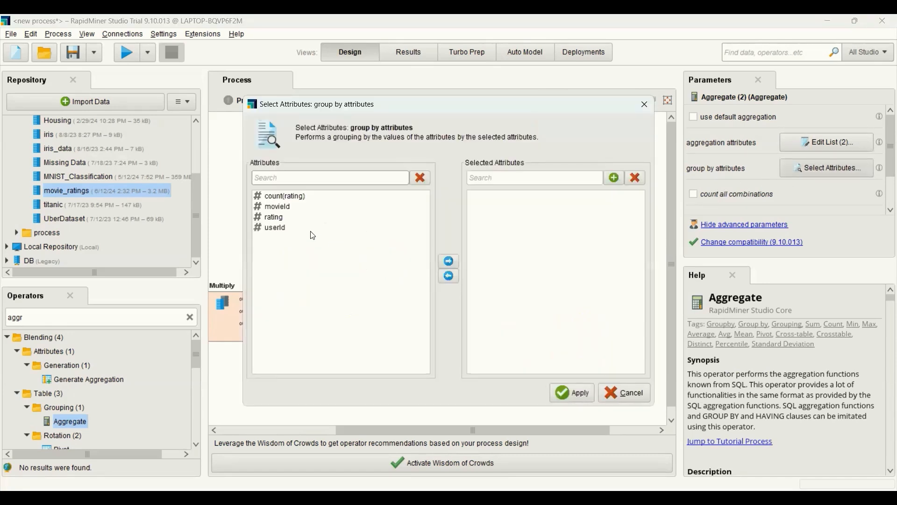
pyautogui.click(289, 207)
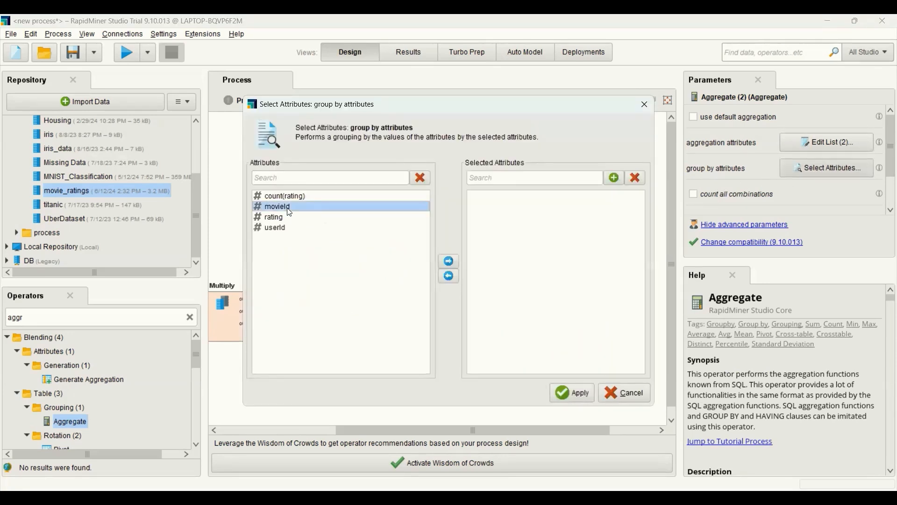
pyautogui.click(449, 261)
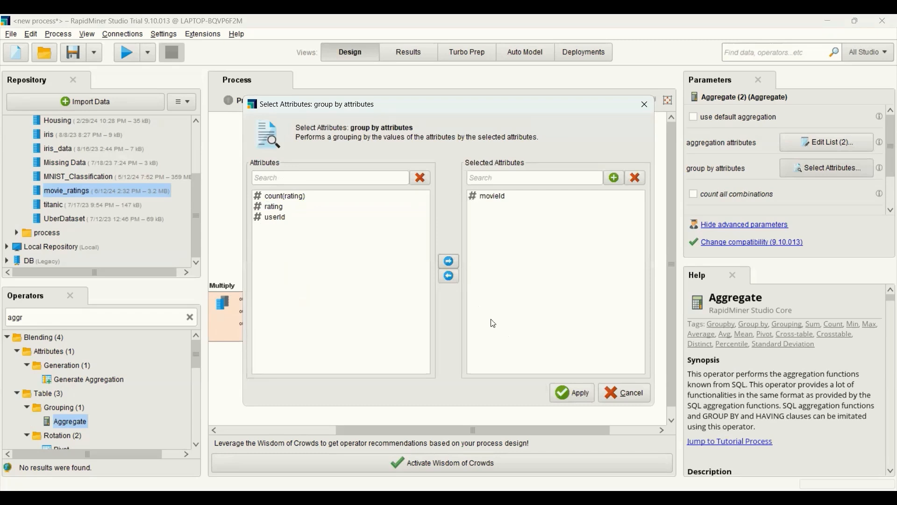
pyautogui.click(574, 393)
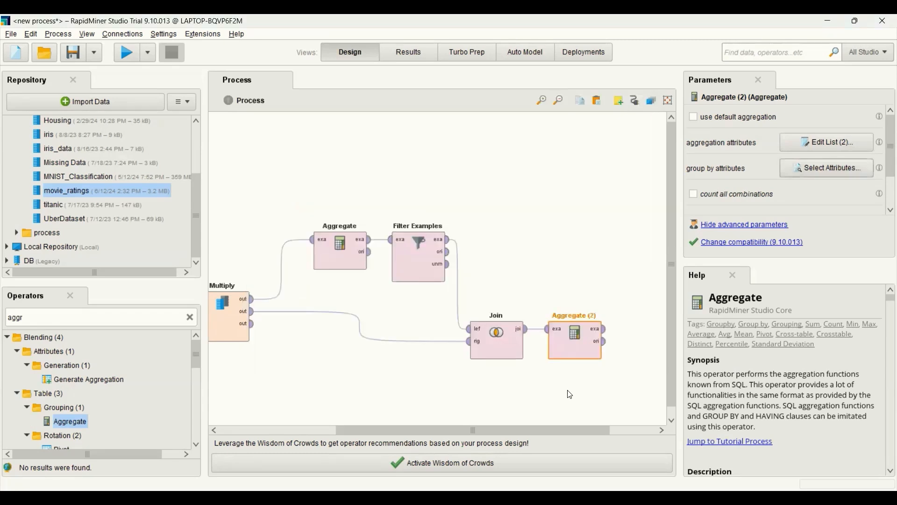
# Step: Add a second Filter Examples operator after the second Aggregate and connect Aggregate's example output to its input
pyautogui.click(190, 317)
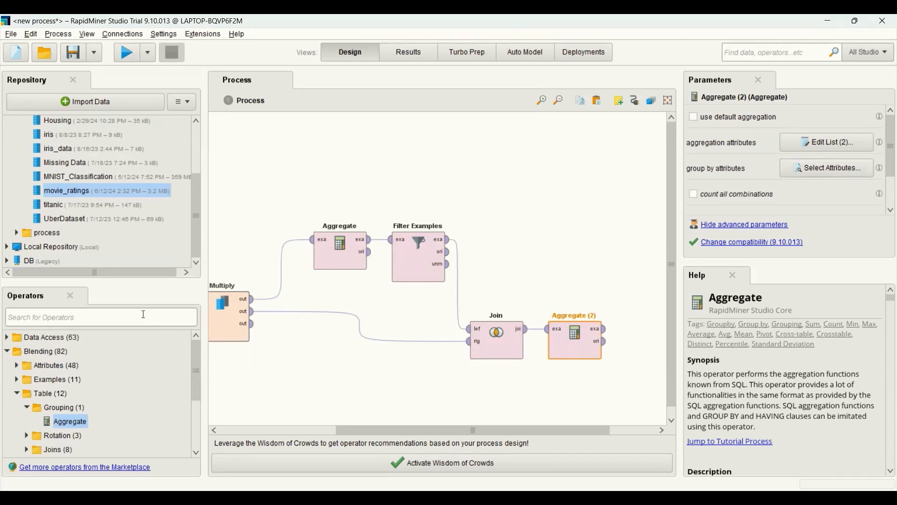
pyautogui.write('filter')
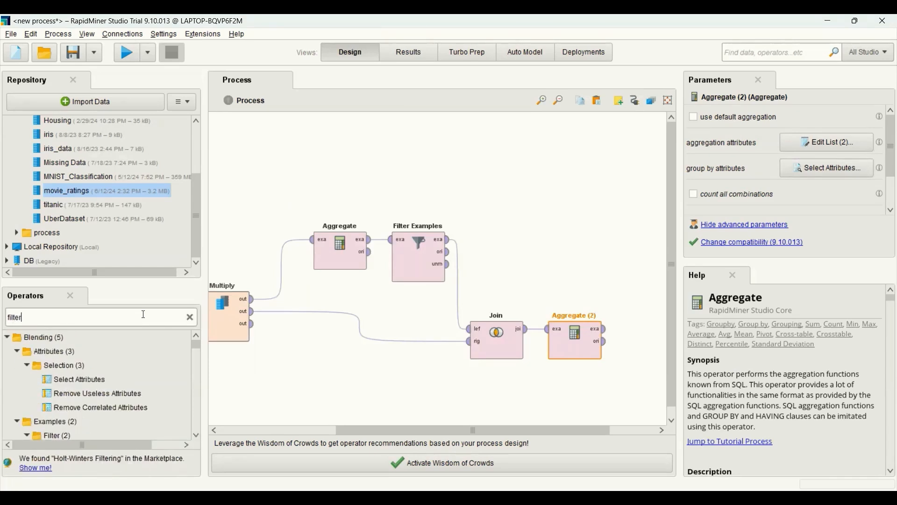
pyautogui.write(' ex')
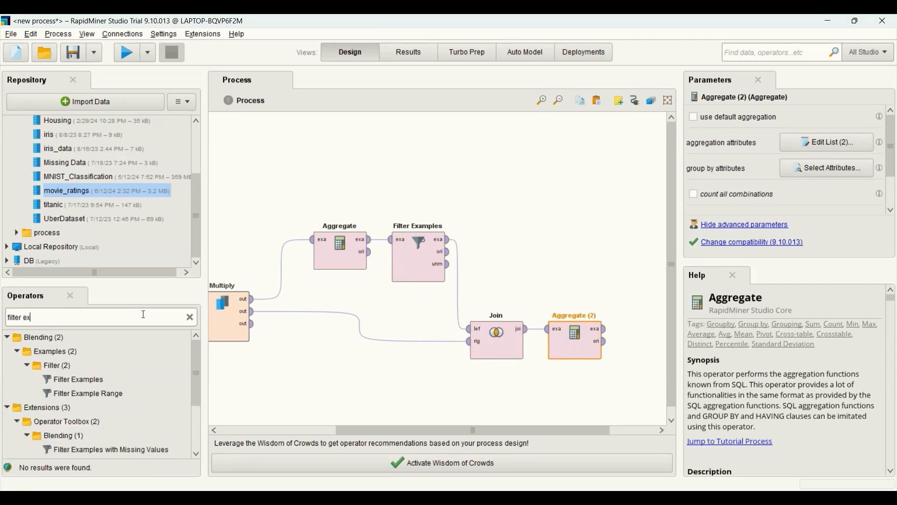
pyautogui.moveTo(83, 378); pyautogui.dragTo(640, 332)
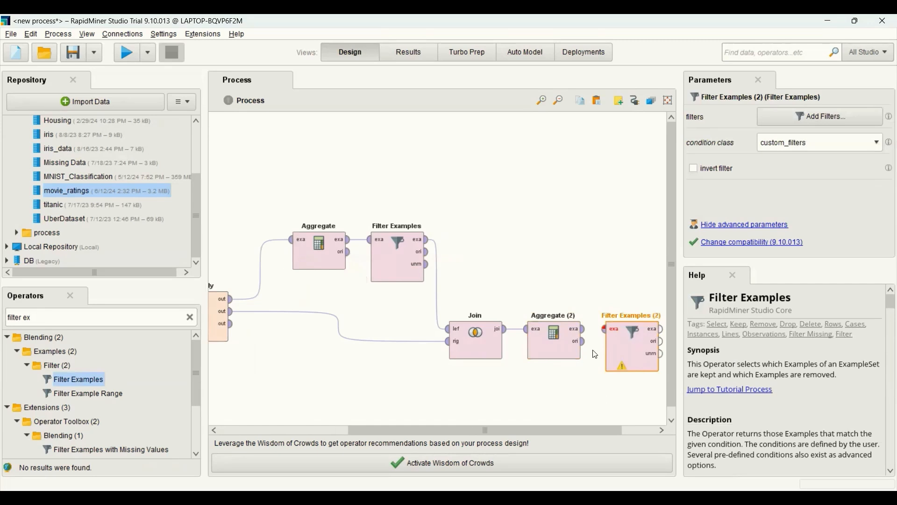
pyautogui.moveTo(585, 330); pyautogui.dragTo(605, 330)
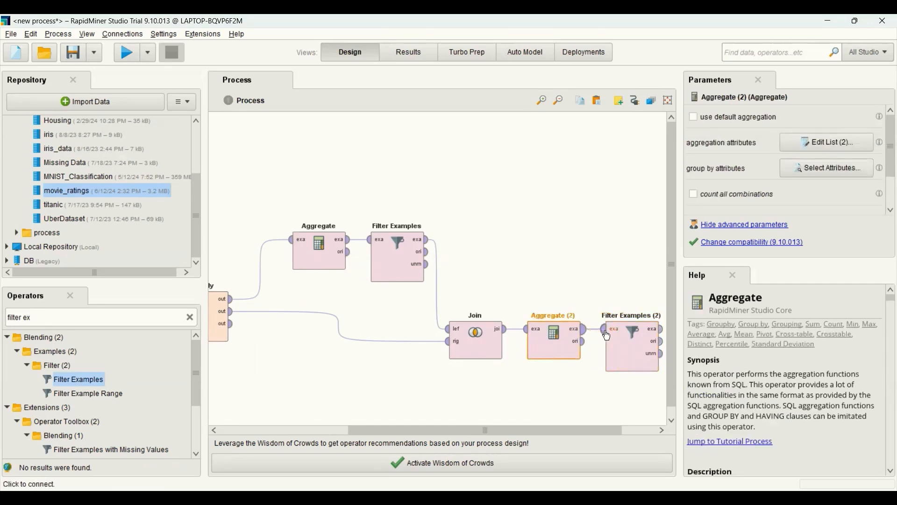
# Step: Set the second Filter Examples operator to keep rows where count(rating) is ≥ 100
pyautogui.moveTo(577, 431); pyautogui.dragTo(612, 430)
pyautogui.click(569, 350)
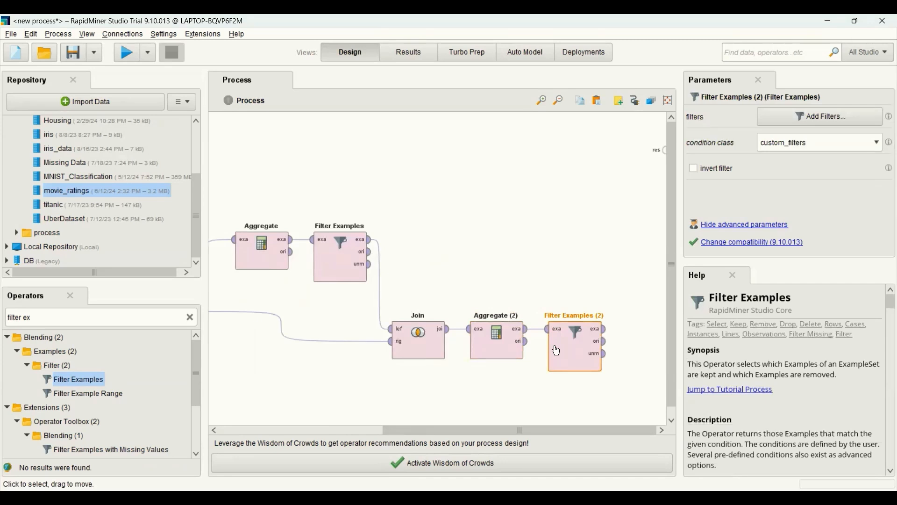
pyautogui.click(802, 121)
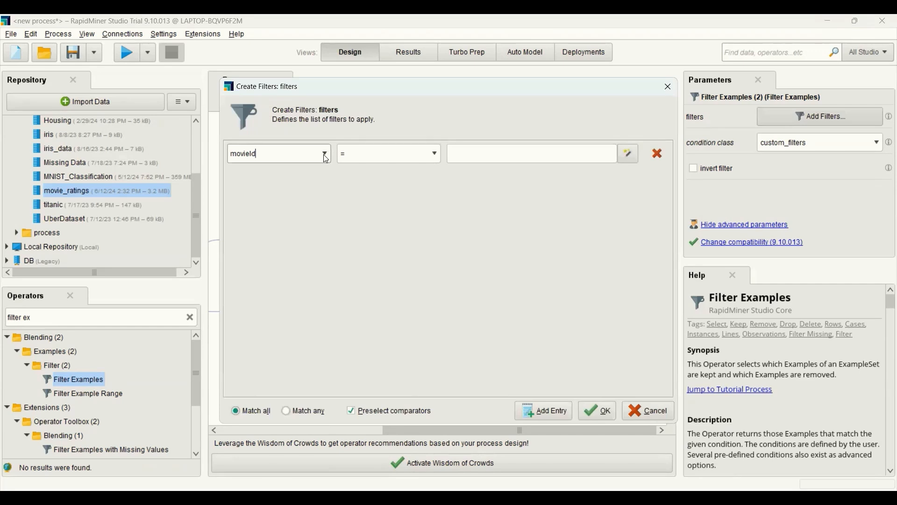
pyautogui.click(325, 155)
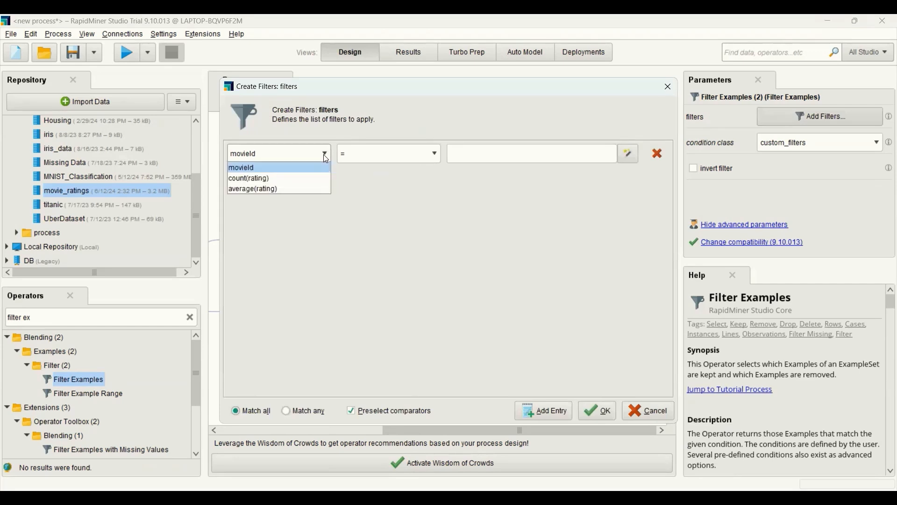
pyautogui.click(304, 179)
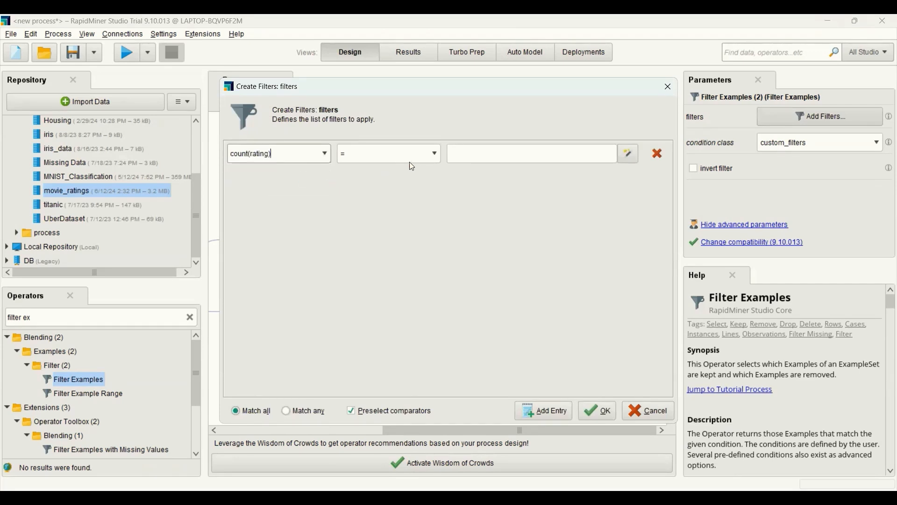
pyautogui.click(434, 156)
pyautogui.click(401, 210)
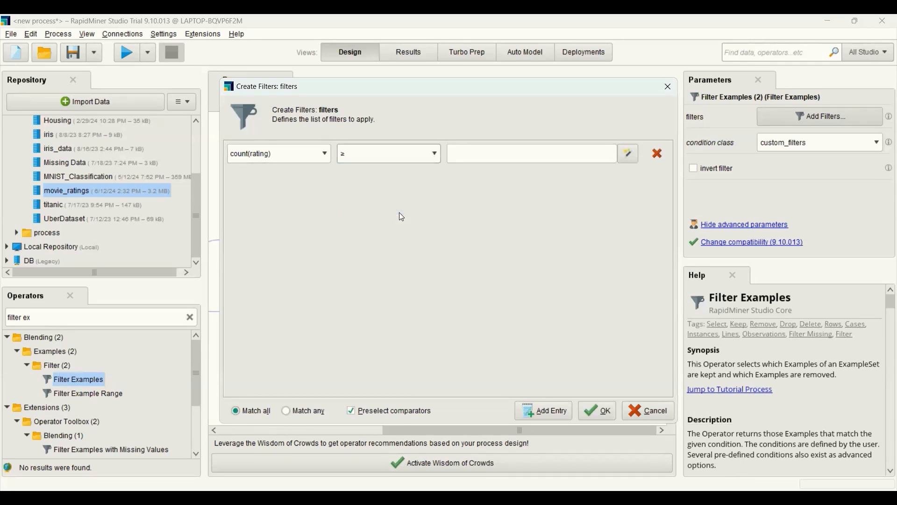
pyautogui.click(472, 156)
pyautogui.write('1')
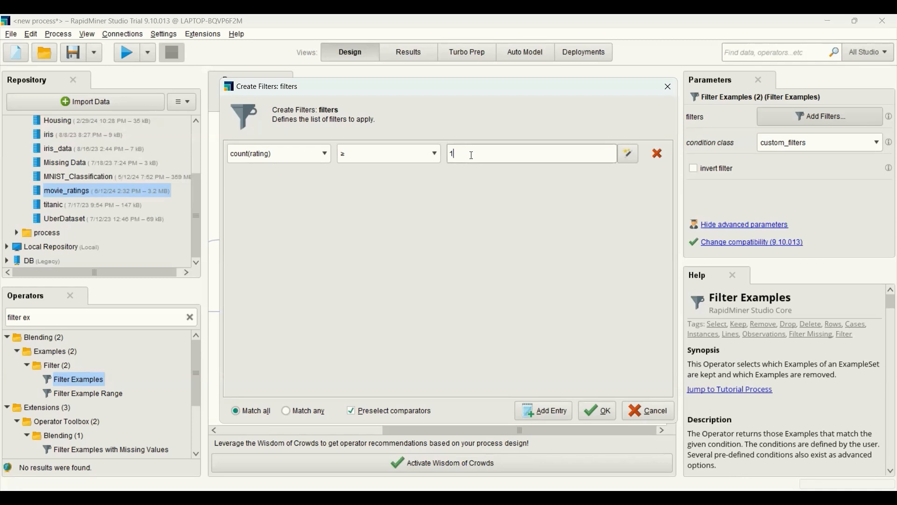
pyautogui.write('00')
pyautogui.click(603, 411)
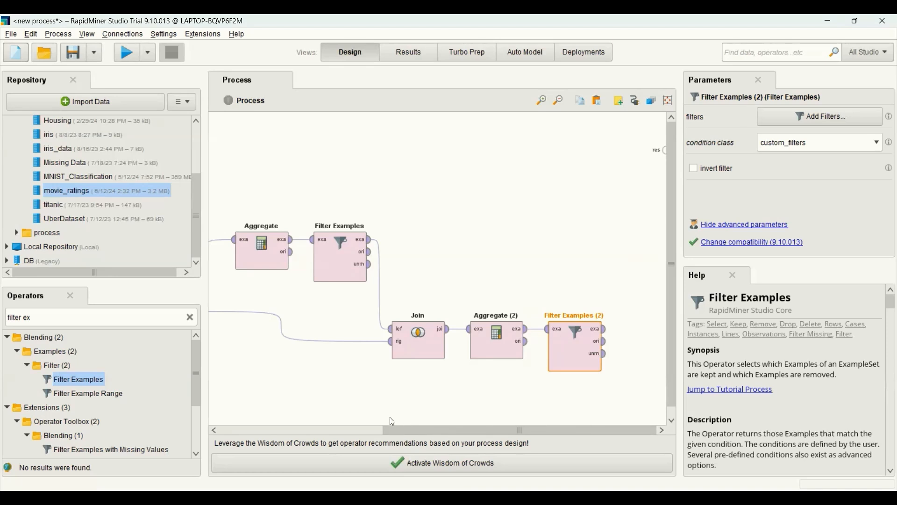
# Step: Add a Sort operator after the second Filter Examples and connect the filter's example output to Sort's input
pyautogui.click(191, 318)
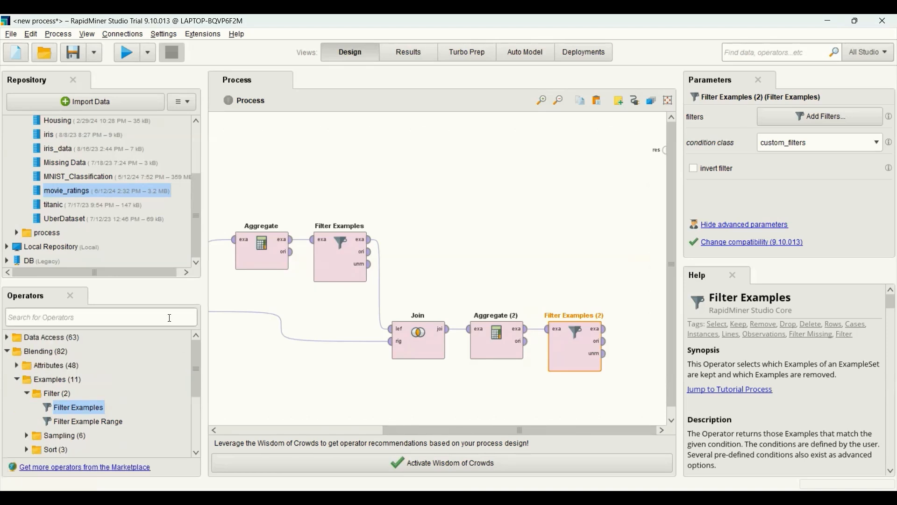
pyautogui.write('sort')
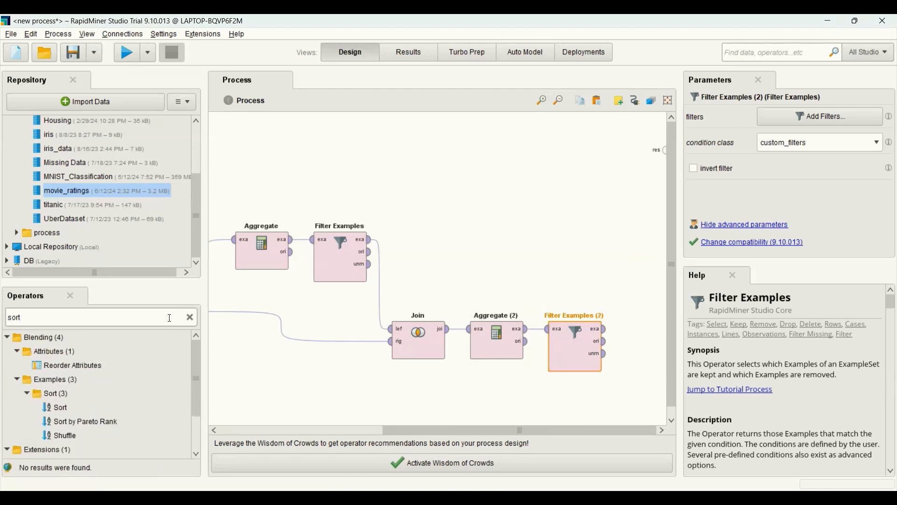
pyautogui.moveTo(65, 408); pyautogui.dragTo(274, 416)
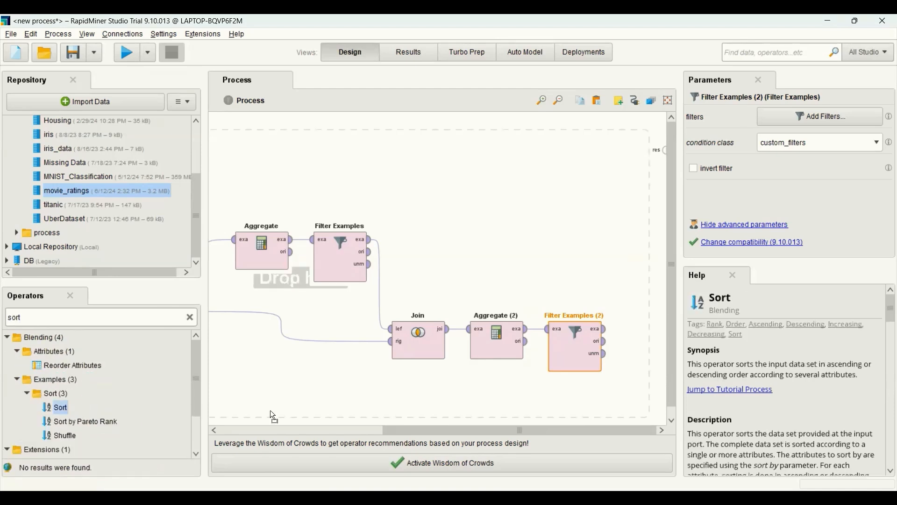
pyautogui.moveTo(634, 335); pyautogui.dragTo(635, 336)
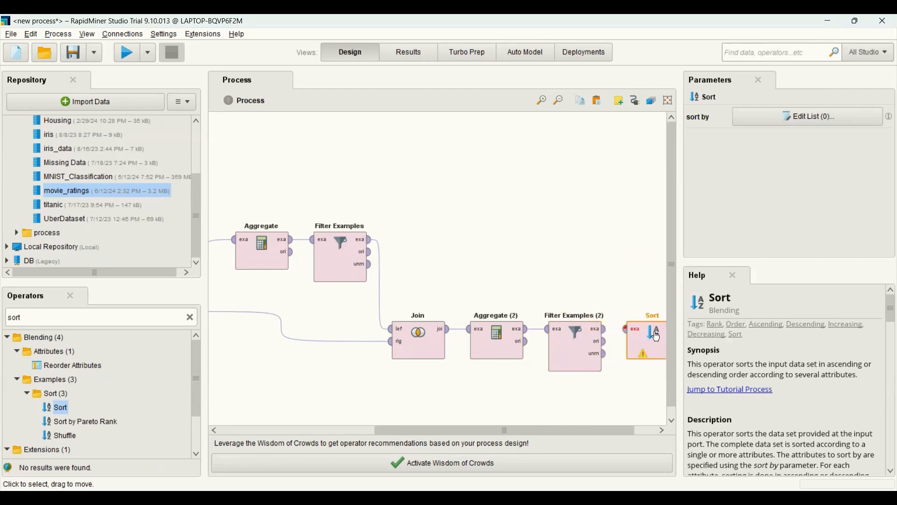
pyautogui.click(567, 424)
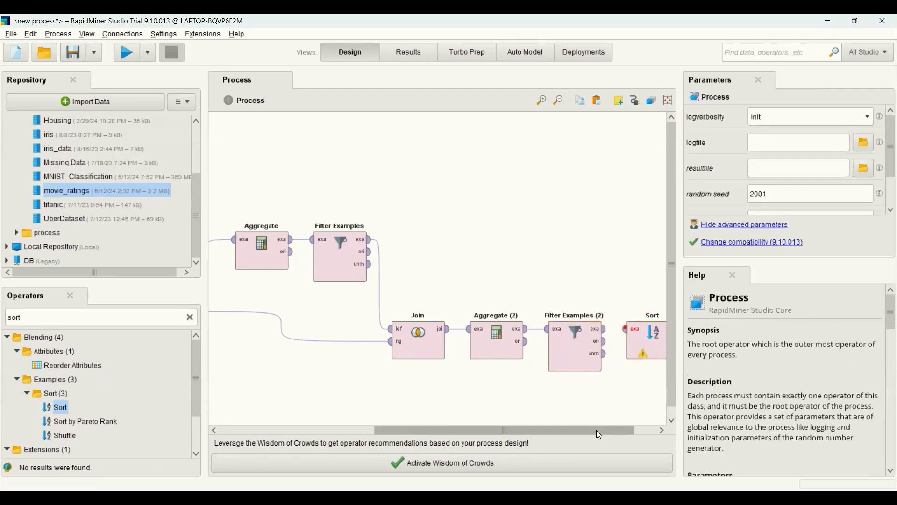
pyautogui.moveTo(596, 429); pyautogui.dragTo(619, 430)
pyautogui.moveTo(565, 330); pyautogui.dragTo(587, 330)
# Step: Set the Sort operator to sort by average(rating) in descending order
pyautogui.click(611, 341)
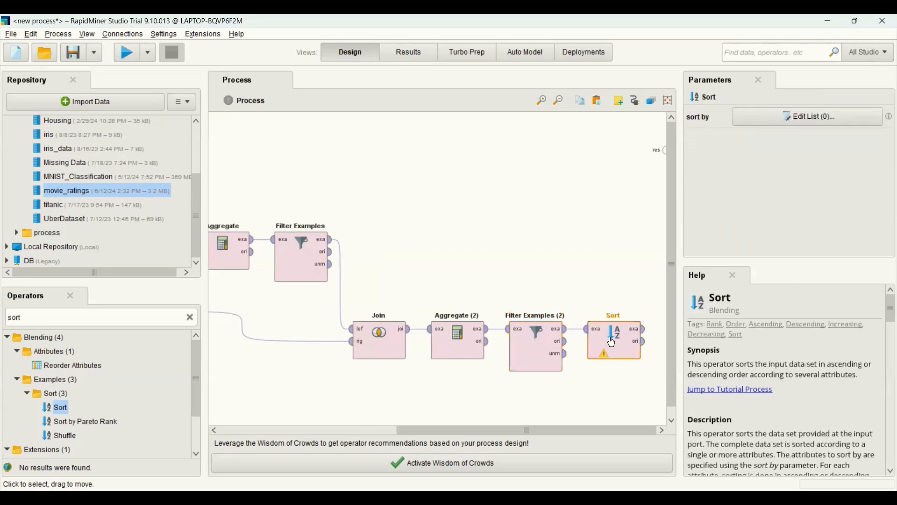
pyautogui.click(770, 123)
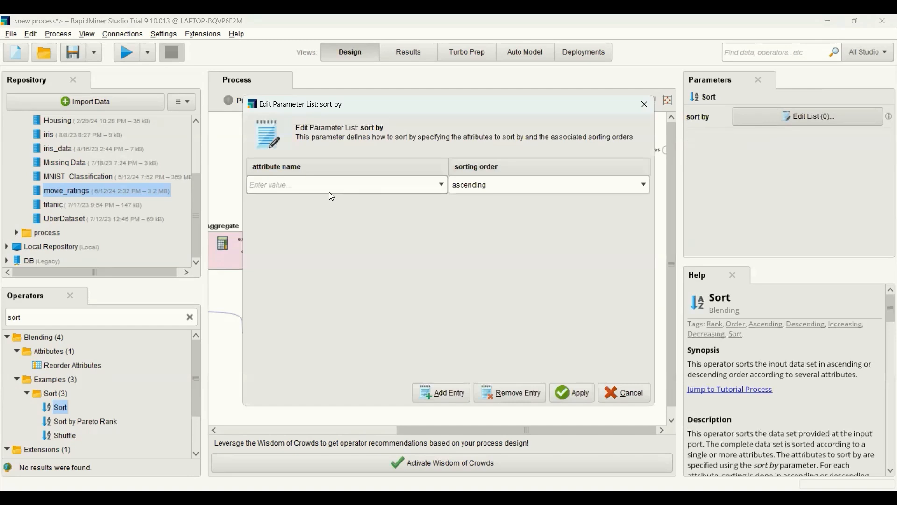
pyautogui.click(443, 186)
pyautogui.click(402, 198)
pyautogui.click(642, 185)
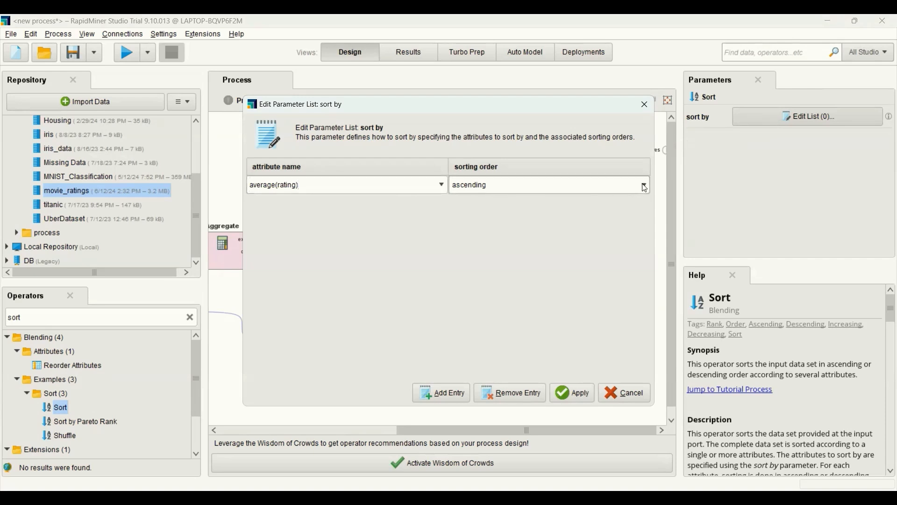
pyautogui.click(548, 209)
pyautogui.click(584, 396)
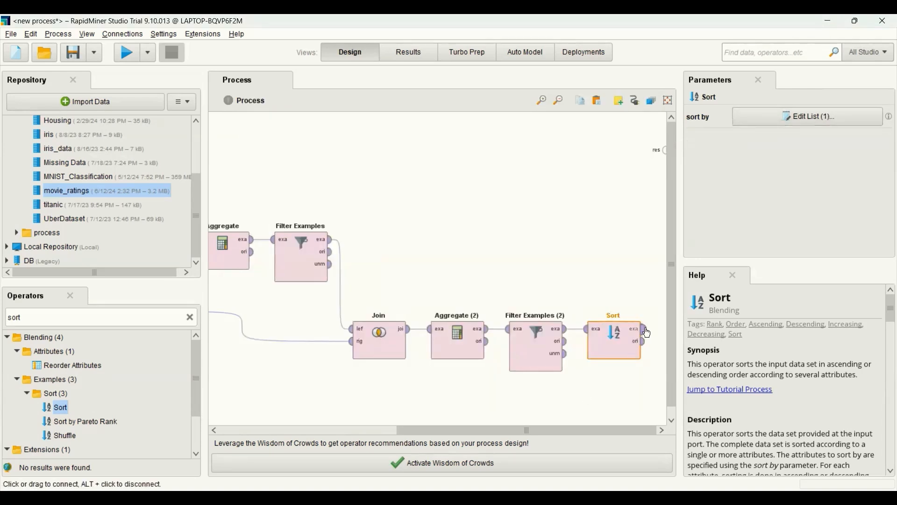
# Step: Connect Sort's example output to the process's first result port and run the process
pyautogui.moveTo(647, 333); pyautogui.dragTo(665, 157)
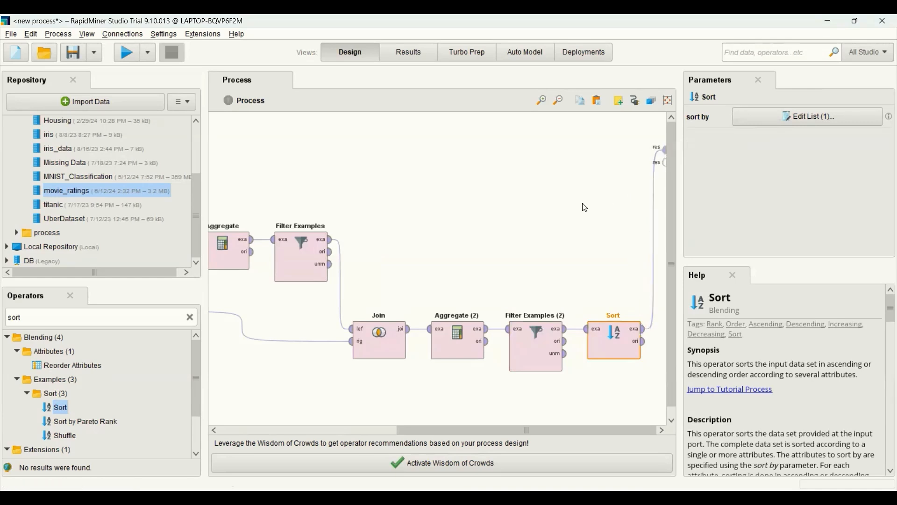
pyautogui.click(126, 55)
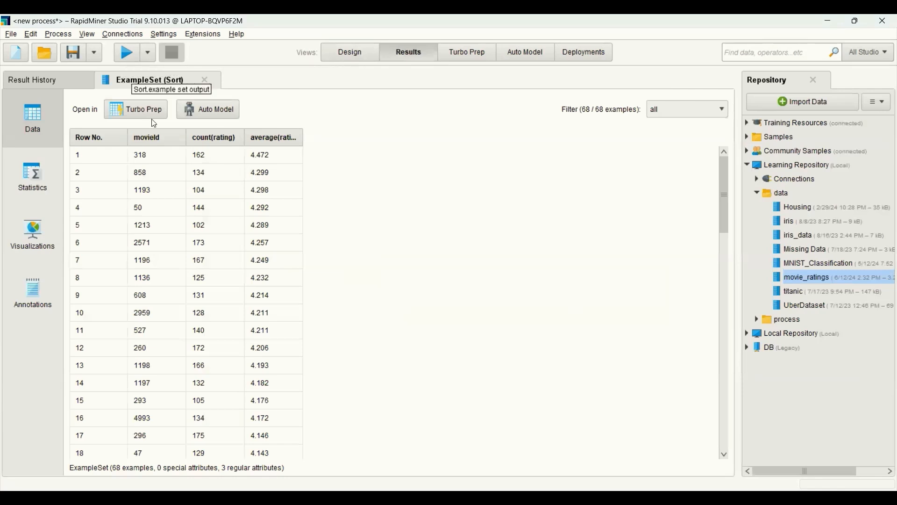